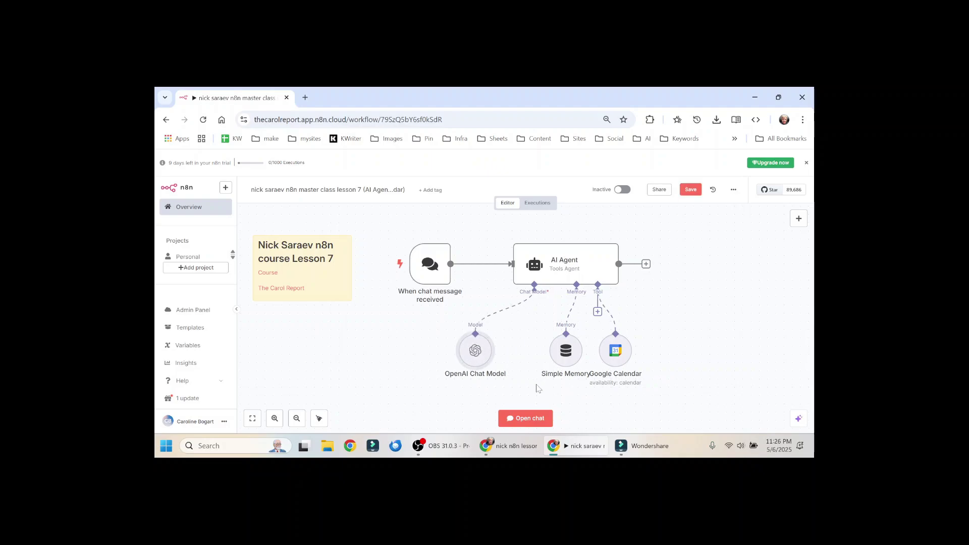
- Spread the Simple Memory and Google Calendar nodes apart beneath the AI Agent
{"action": "left_click_drag", "start_coordinate": [568, 356], "coordinate": [544, 356]}
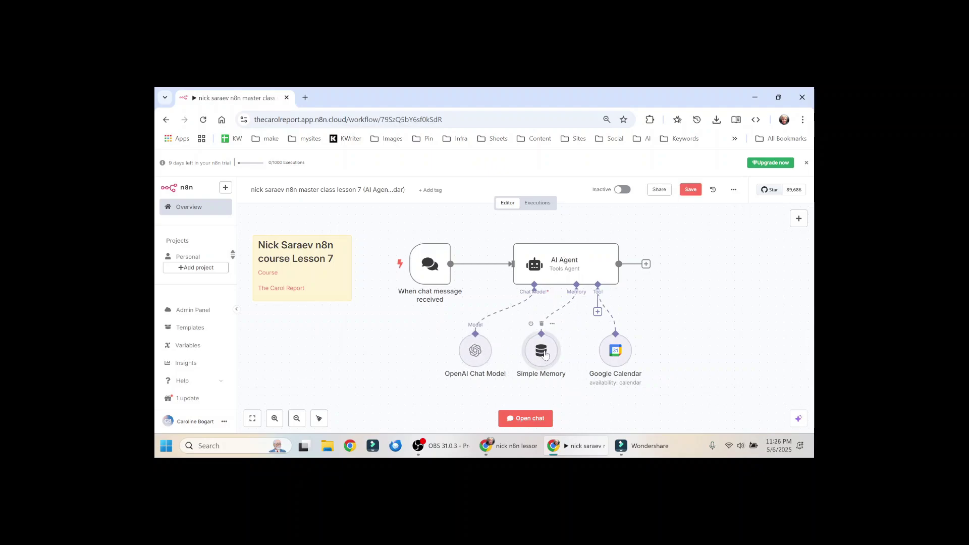
{"action": "left_click_drag", "start_coordinate": [621, 361], "coordinate": [638, 344]}
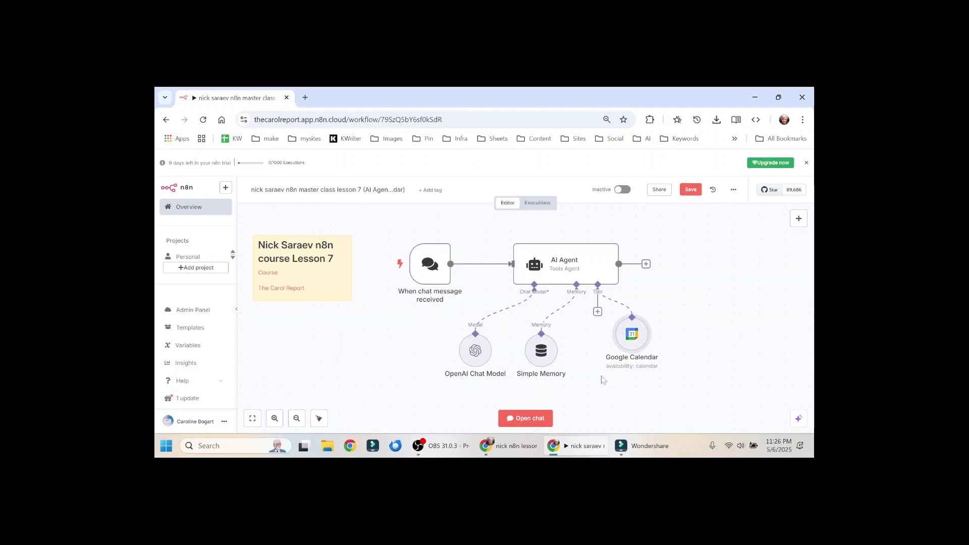
- Check the AI Agent instructions in the Google Docs lesson notes and return to the n8n workflow editor
{"action": "key", "text": "alt+Tab"}
{"action": "key", "text": "alt+Tab"}
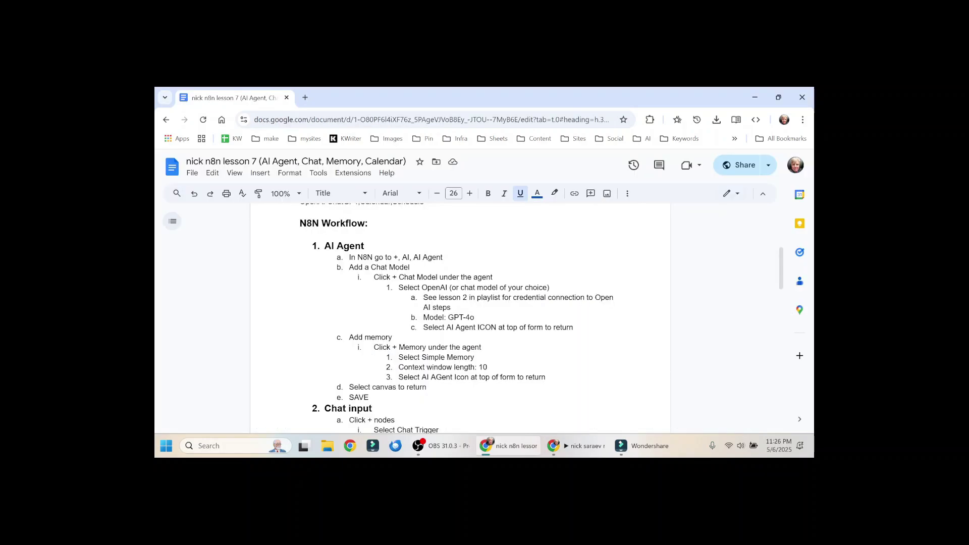
{"action": "key", "text": "alt+Tab"}
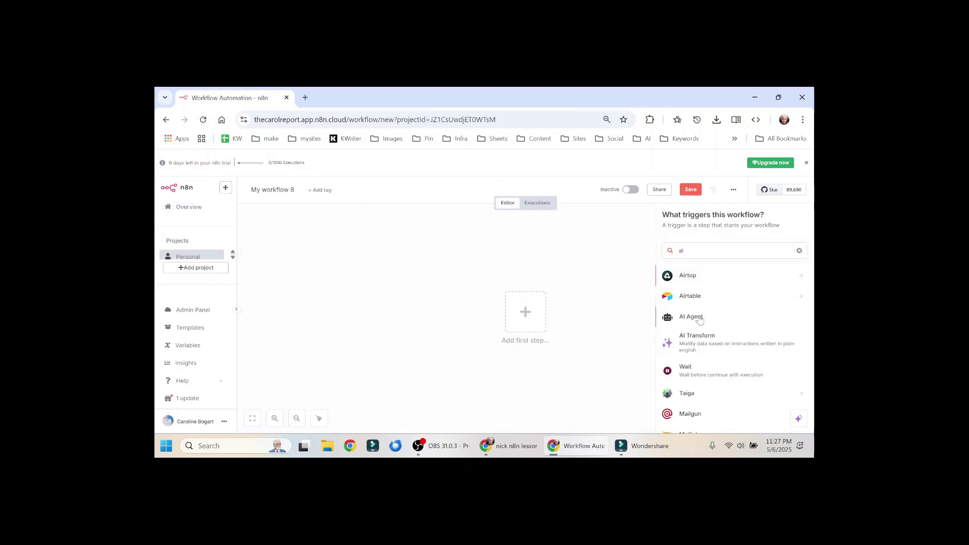
- Add an AI Agent node with its default settings to the empty workflow and move it slightly closer to the chat trigger
{"action": "left_click", "coordinate": [700, 317]}
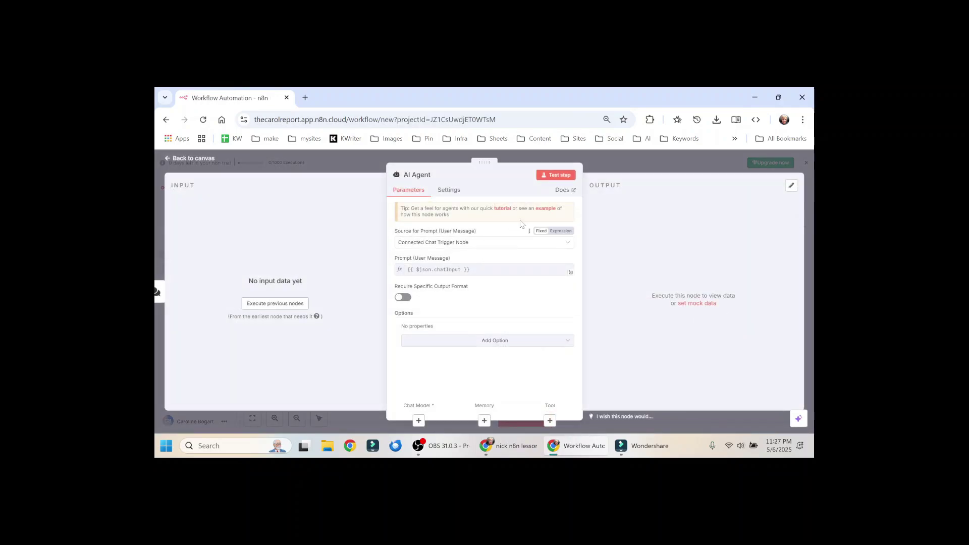
{"action": "left_click", "coordinate": [594, 167]}
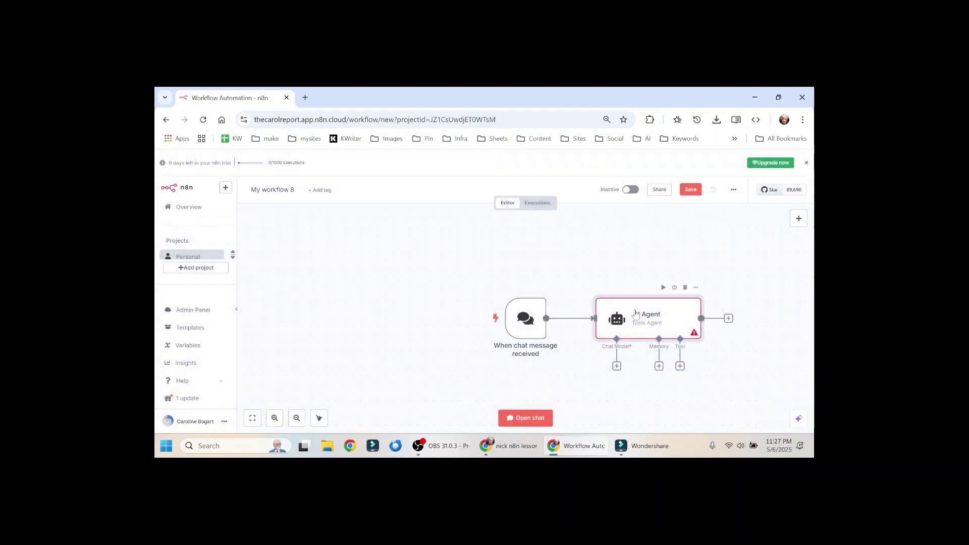
{"action": "left_click_drag", "start_coordinate": [638, 311], "coordinate": [630, 312]}
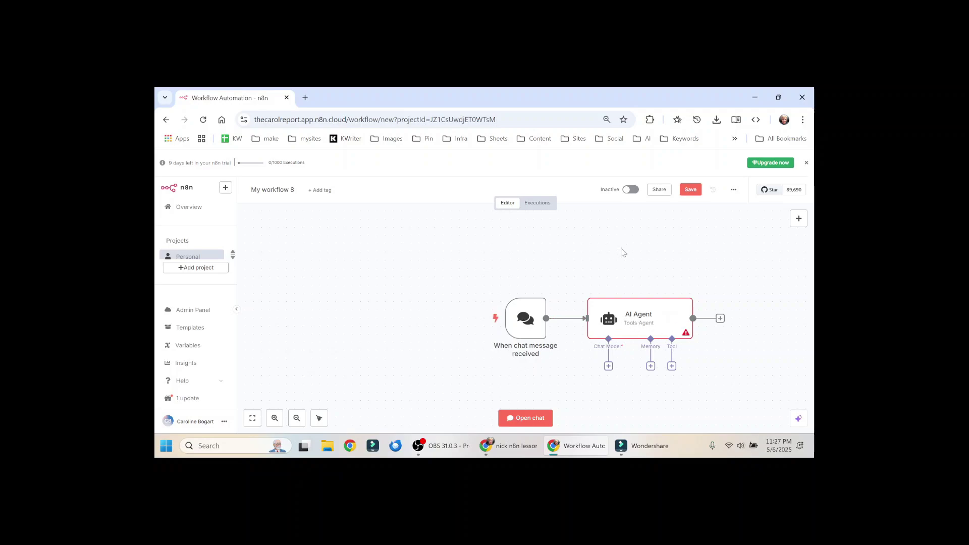
- Search the available nodes for "chat trigger" and close the search without adding anything
{"action": "left_click", "coordinate": [798, 218]}
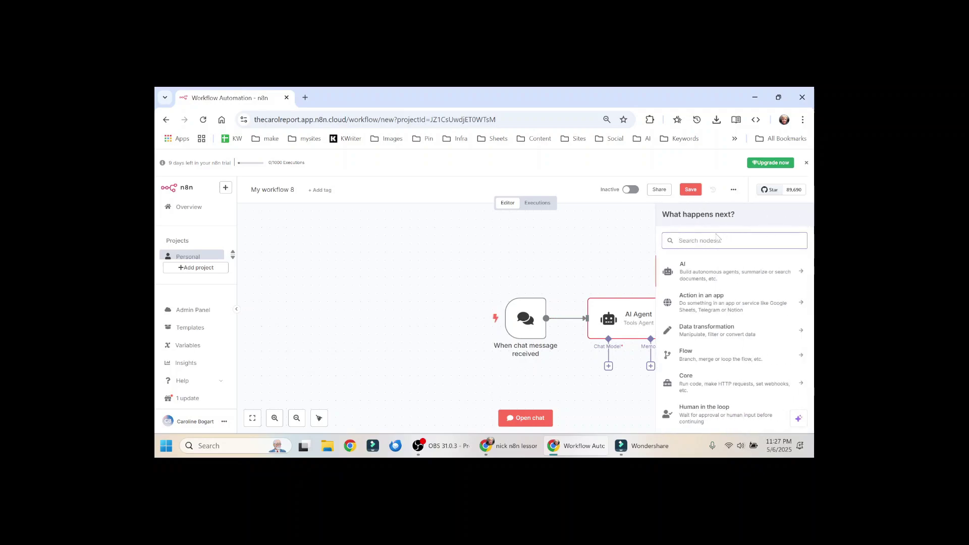
{"action": "type", "text": "chat trigger"}
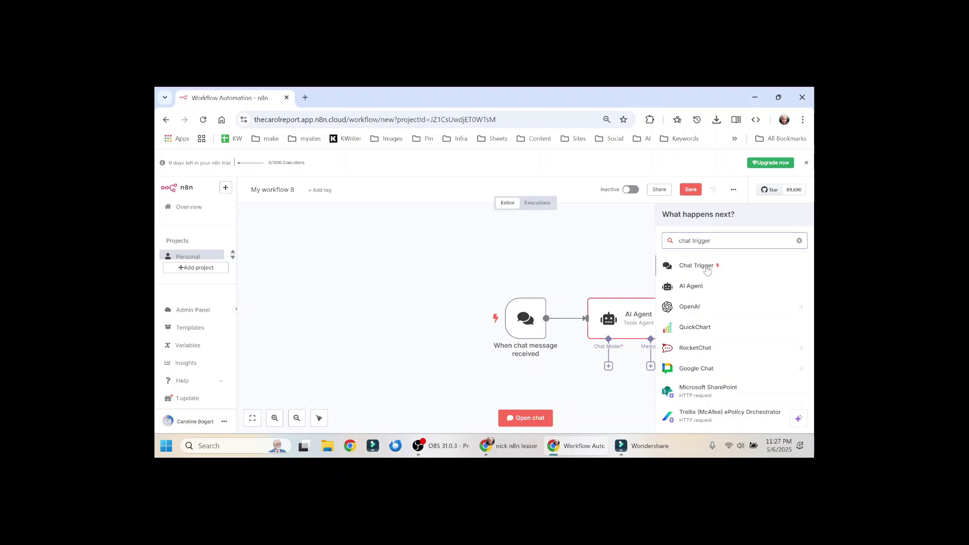
{"action": "mouse_move", "coordinate": [544, 334]}
{"action": "key", "text": "Escape"}
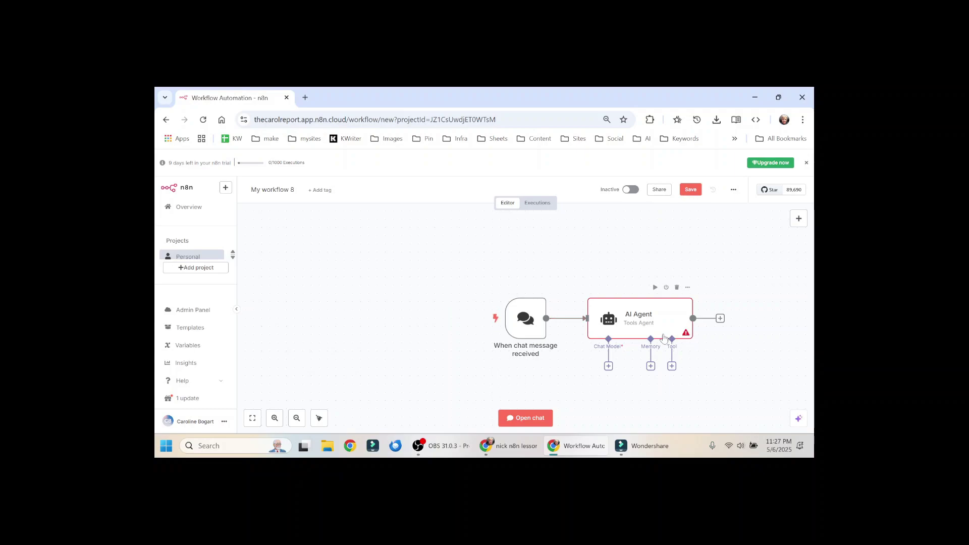
- Consult the Google Docs lesson notes, return to n8n and attach an OpenAI Chat Model to the AI Agent
{"action": "key", "text": "alt+Tab"}
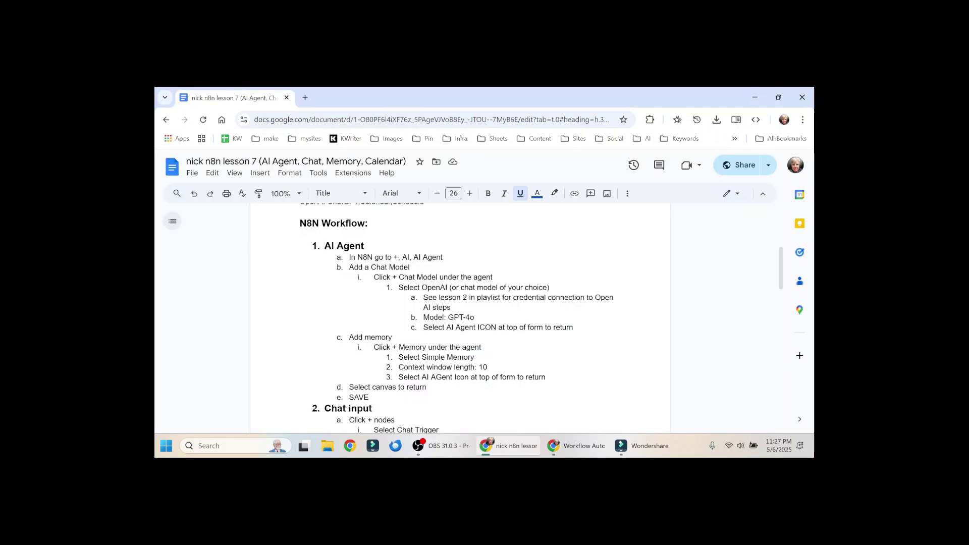
{"action": "key", "text": "alt+Tab"}
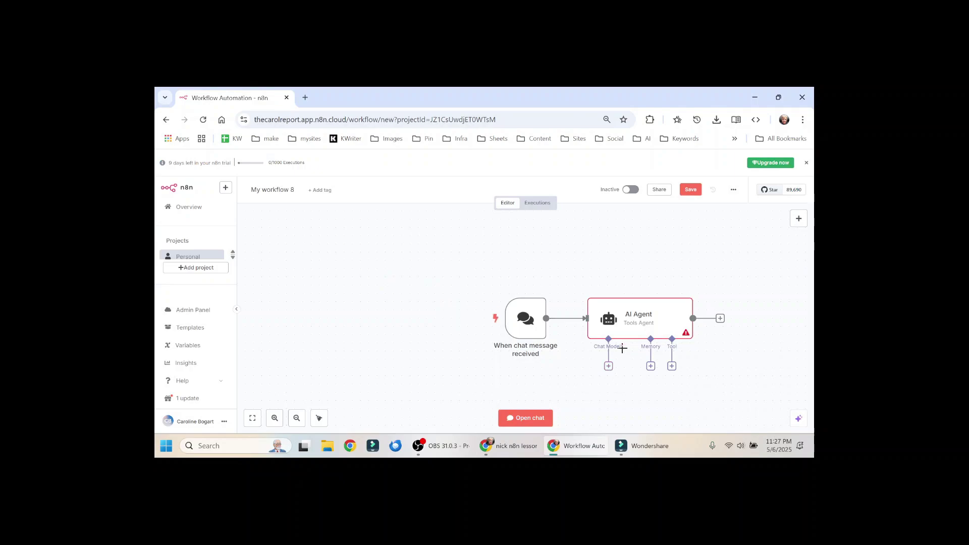
{"action": "left_click_drag", "start_coordinate": [615, 271], "coordinate": [467, 210]}
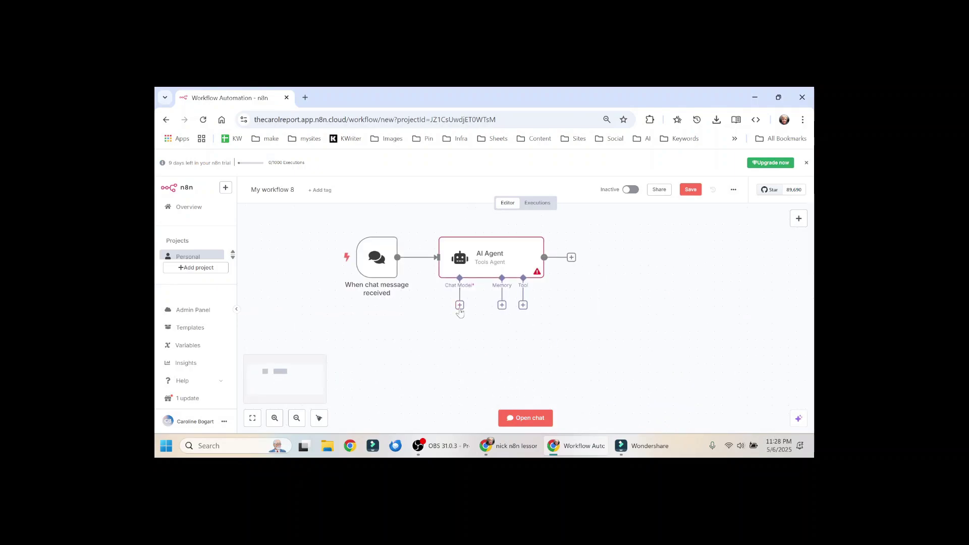
{"action": "left_click", "coordinate": [459, 305]}
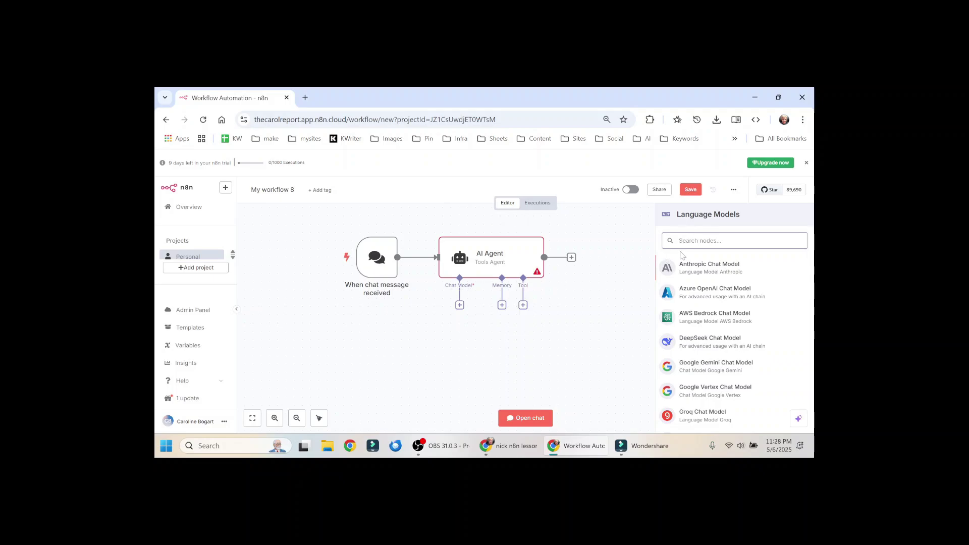
{"action": "type", "text": "open"}
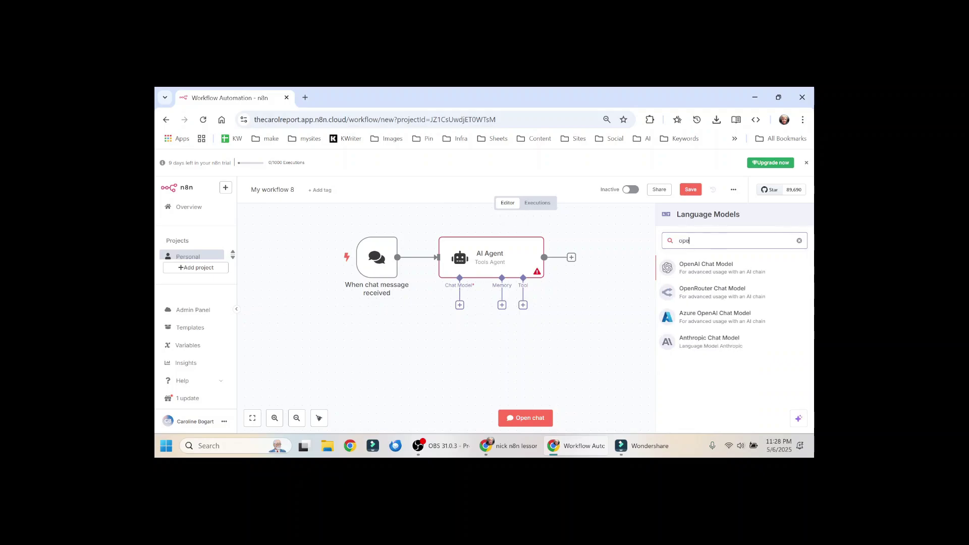
{"action": "left_click", "coordinate": [700, 269]}
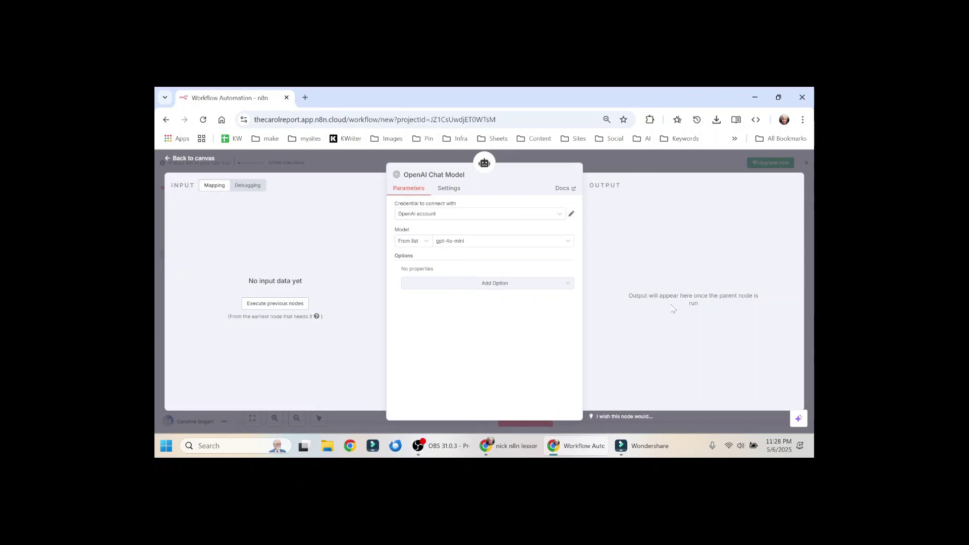
- Set the OpenAI Chat Model to gpt-4o, keeping the OpenAI account credential, and shift its node over beneath the chat trigger
{"action": "left_click", "coordinate": [558, 214]}
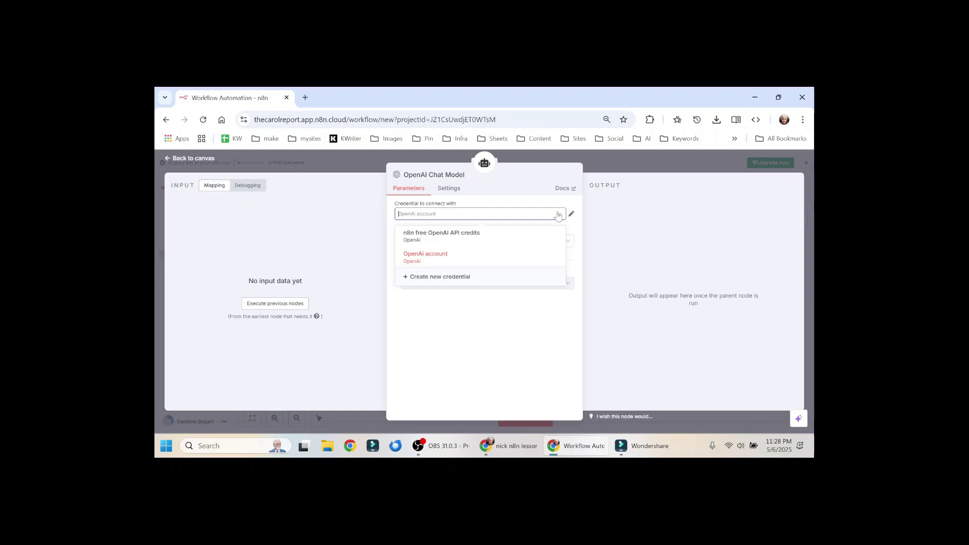
{"action": "left_click", "coordinate": [542, 195]}
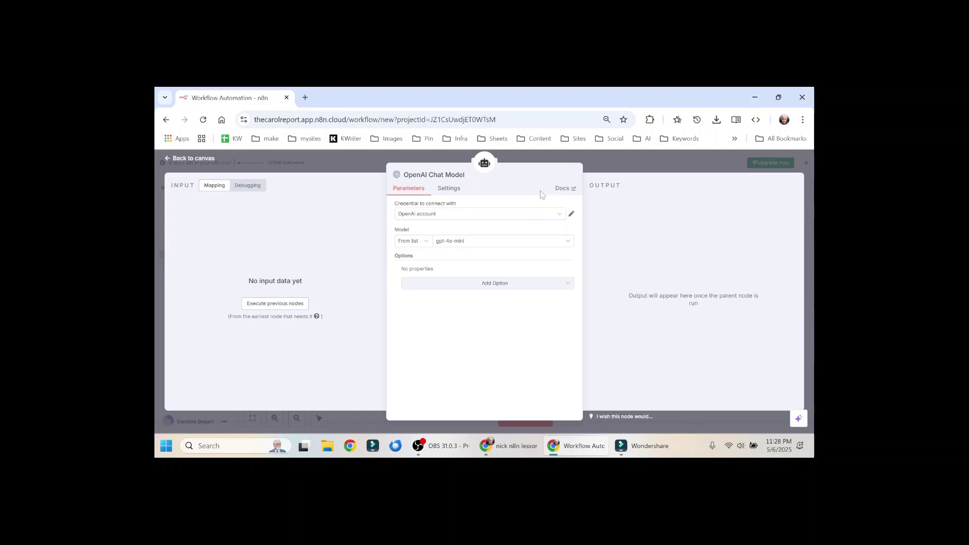
{"action": "left_click", "coordinate": [502, 242]}
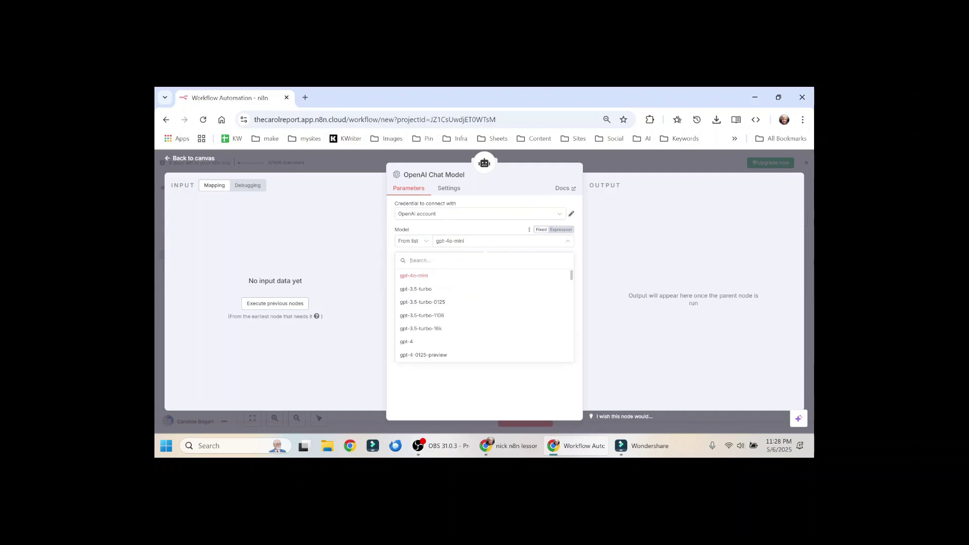
{"action": "type", "text": "gpt-4"}
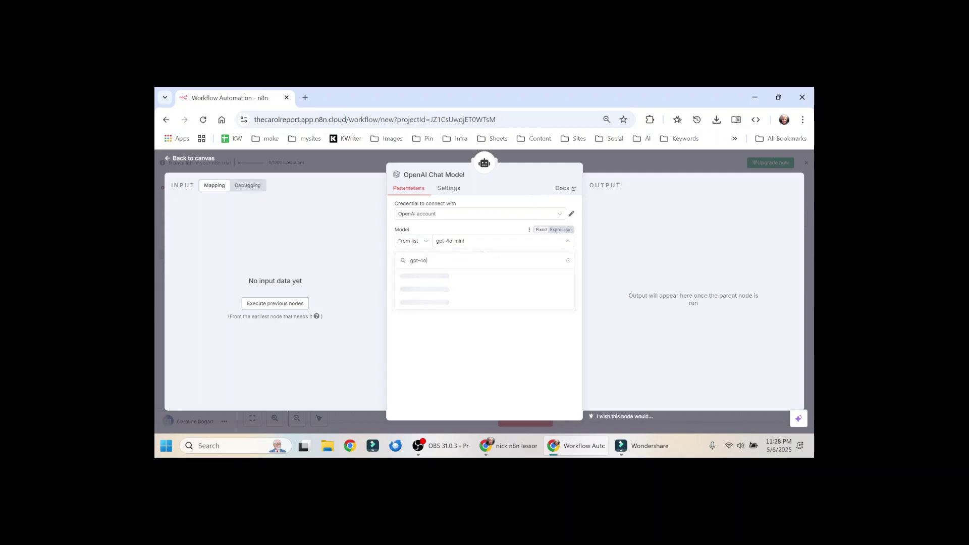
{"action": "type", "text": "o"}
{"action": "key", "text": "Return"}
{"action": "left_click", "coordinate": [598, 158]}
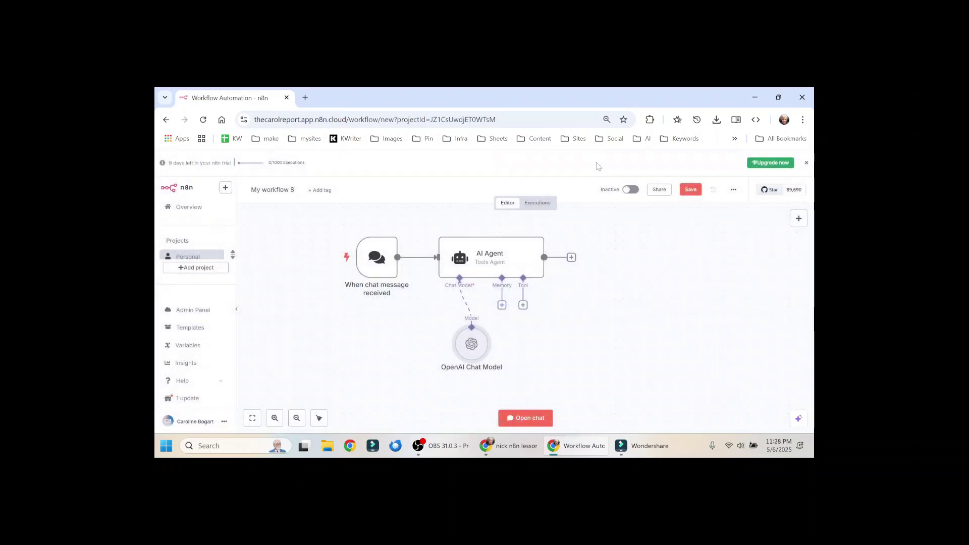
{"action": "left_click_drag", "start_coordinate": [469, 346], "coordinate": [404, 346]}
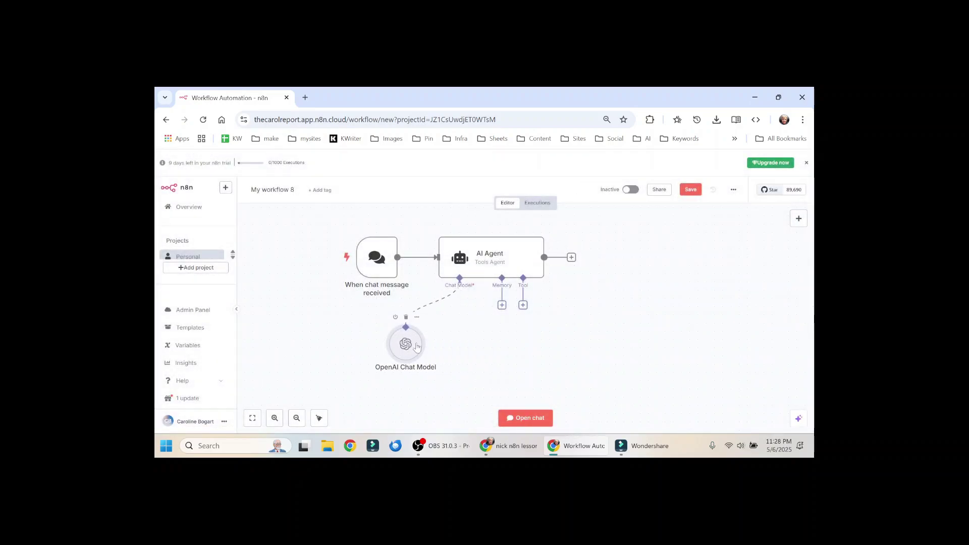
- Attach Simple Memory to the AI Agent with a context window length of 10 and save the workflow
{"action": "left_click", "coordinate": [501, 306]}
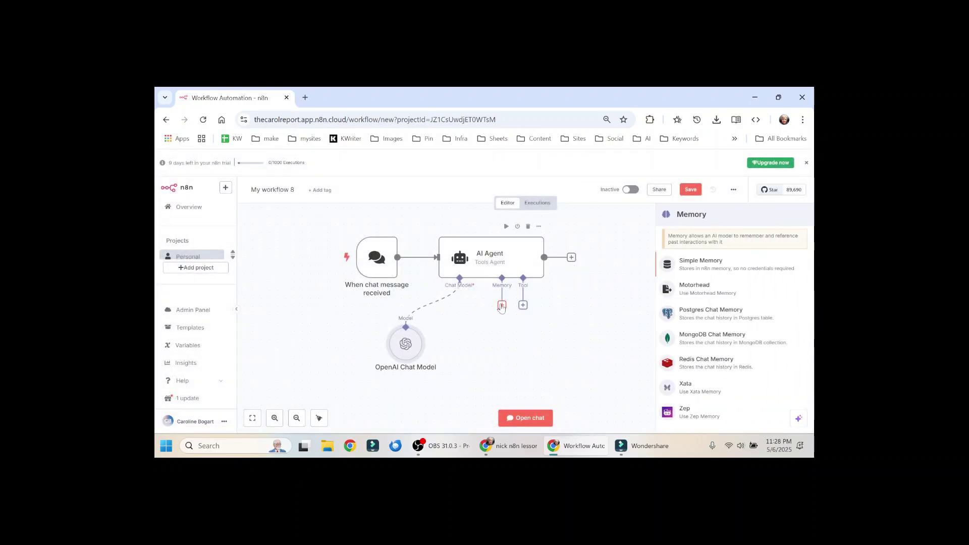
{"action": "left_click", "coordinate": [709, 268]}
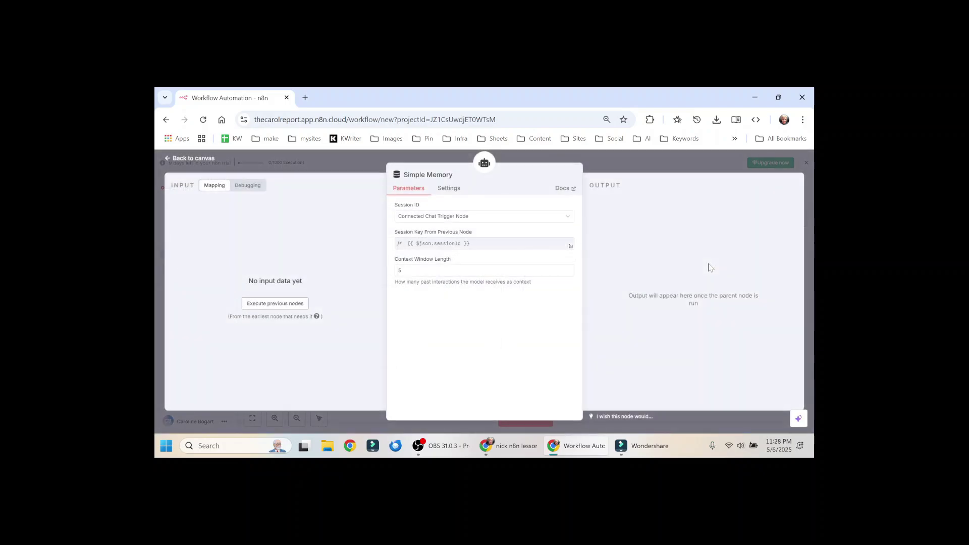
{"action": "double_click", "coordinate": [399, 271]}
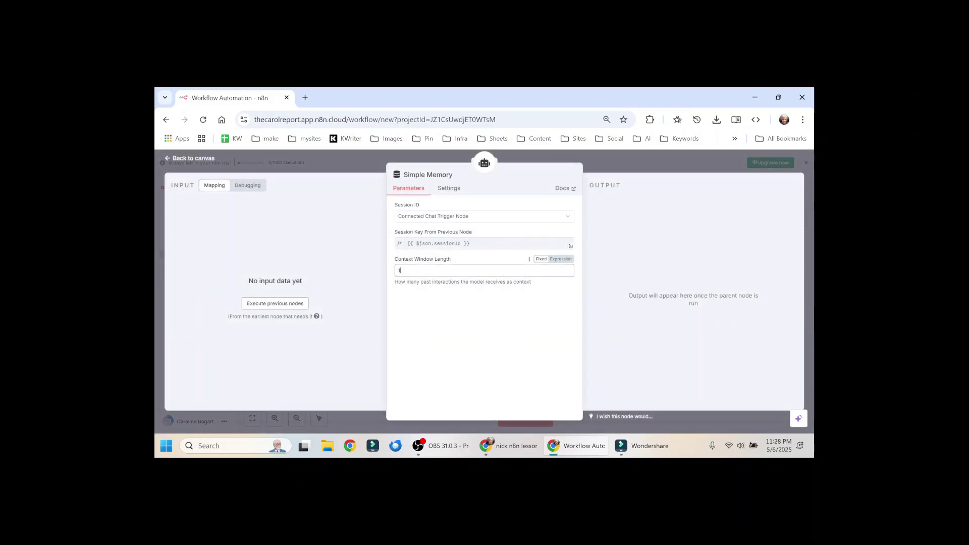
{"action": "left_click", "coordinate": [543, 159]}
{"action": "key", "text": "ctrl+s"}
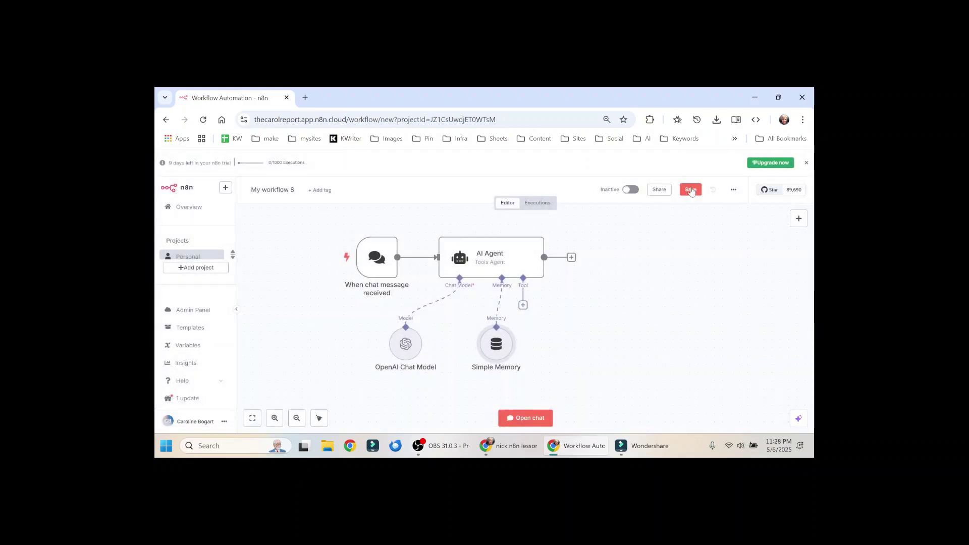
- Attach a Google Calendar Tool to the AI Agent's tool connection
{"action": "left_click", "coordinate": [523, 306]}
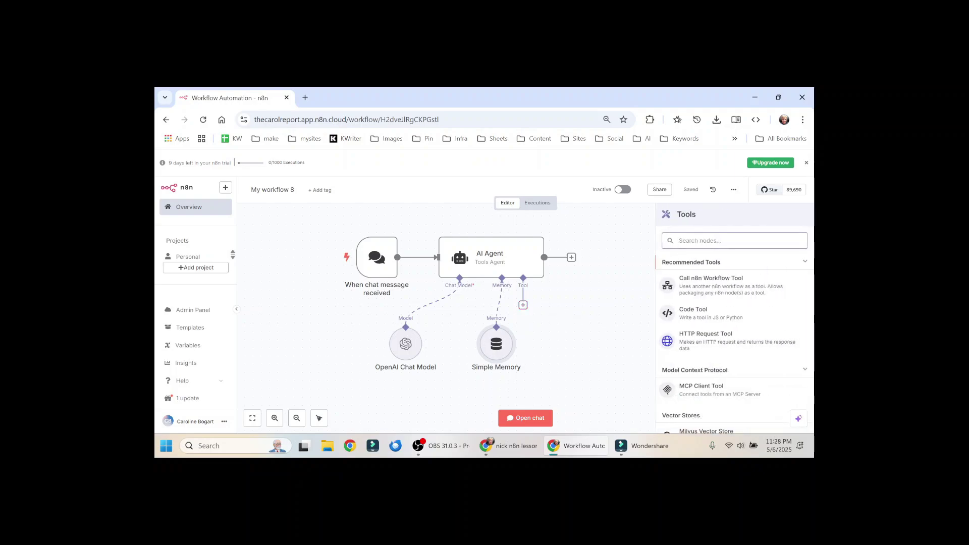
{"action": "type", "text": "calend"}
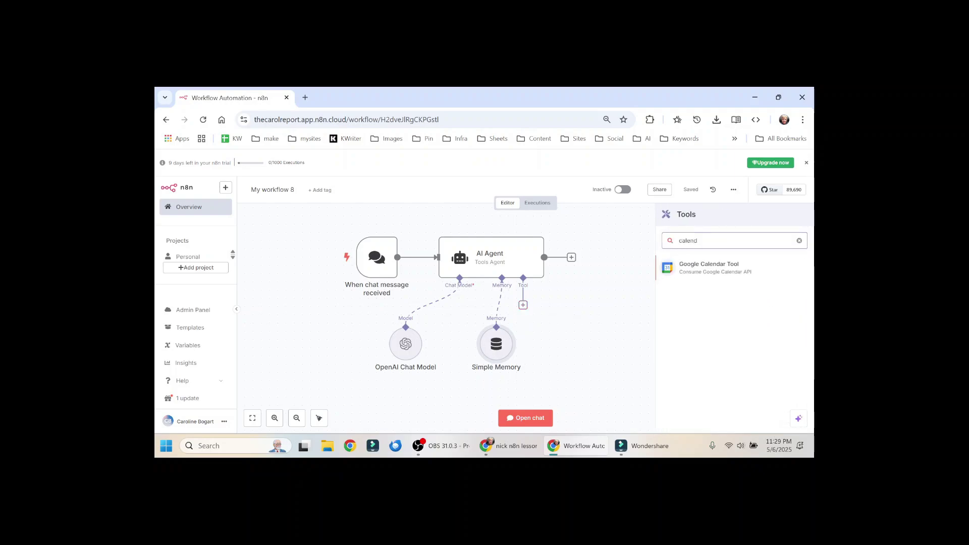
{"action": "left_click", "coordinate": [701, 267]}
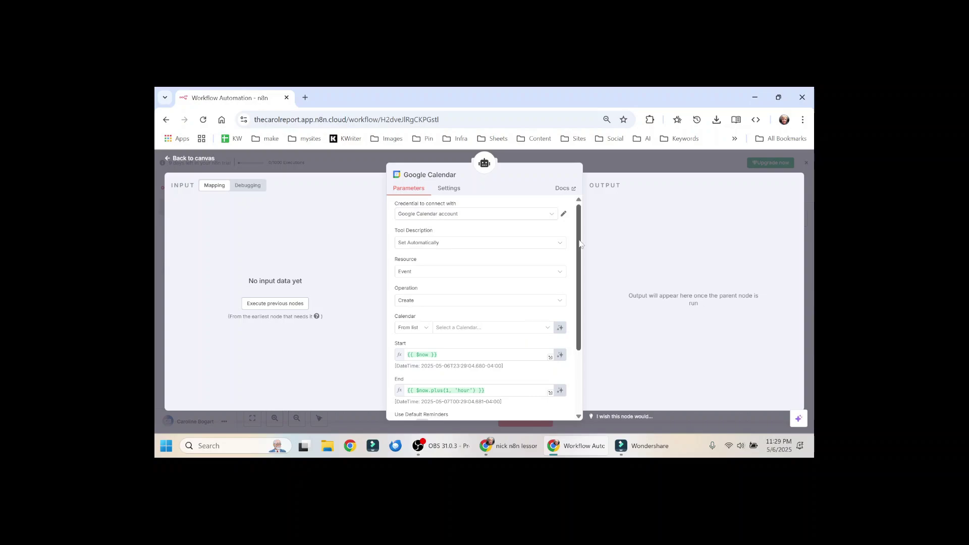
- Review the Google Calendar tool's settings, including the calendars and credentials available for selection
{"action": "scroll", "coordinate": [522, 285], "scroll_direction": "down", "scroll_amount": 3}
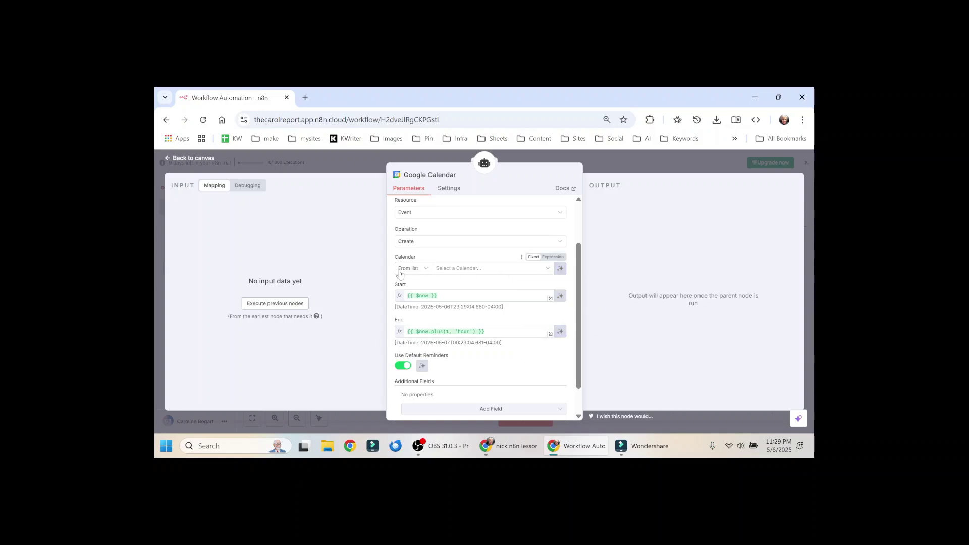
{"action": "left_click", "coordinate": [496, 271]}
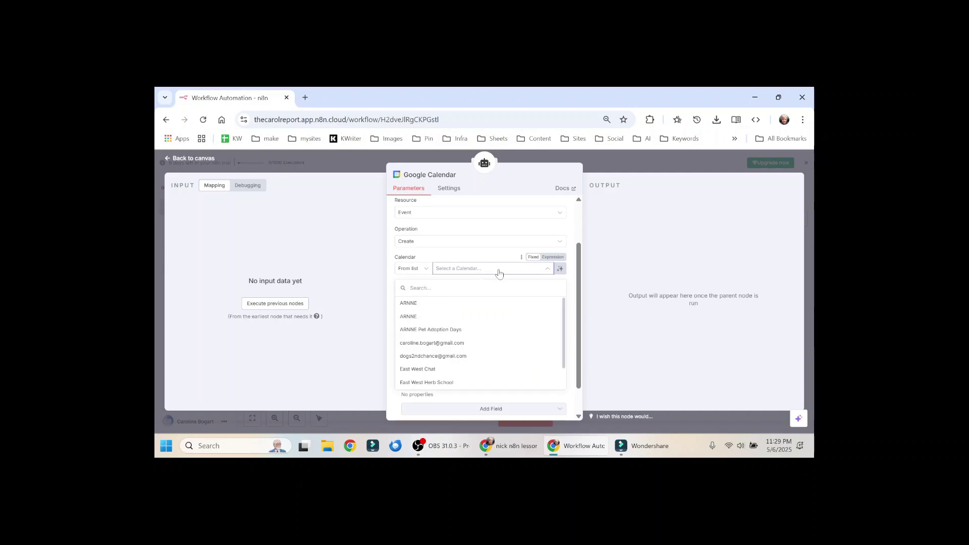
{"action": "left_click", "coordinate": [571, 227]}
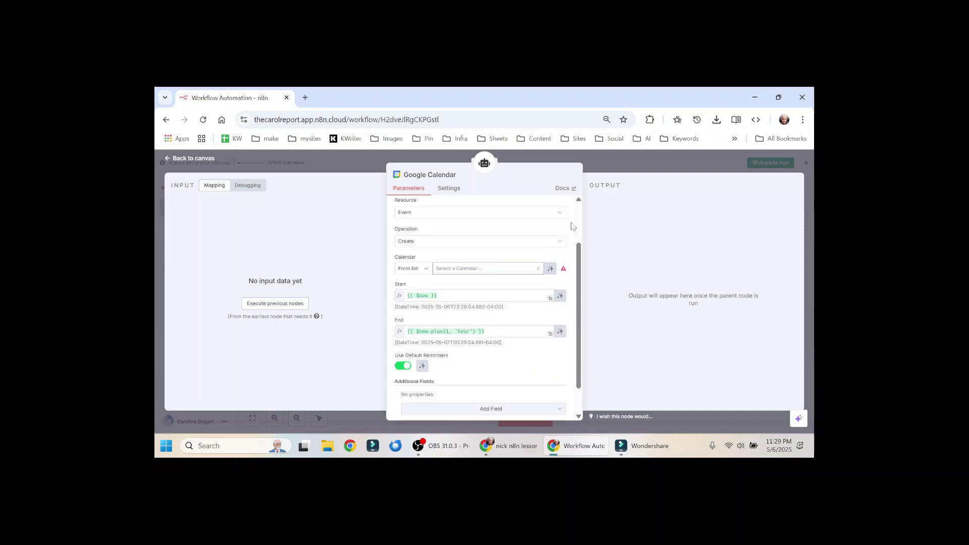
{"action": "scroll", "coordinate": [578, 261], "scroll_direction": "up", "scroll_amount": 2}
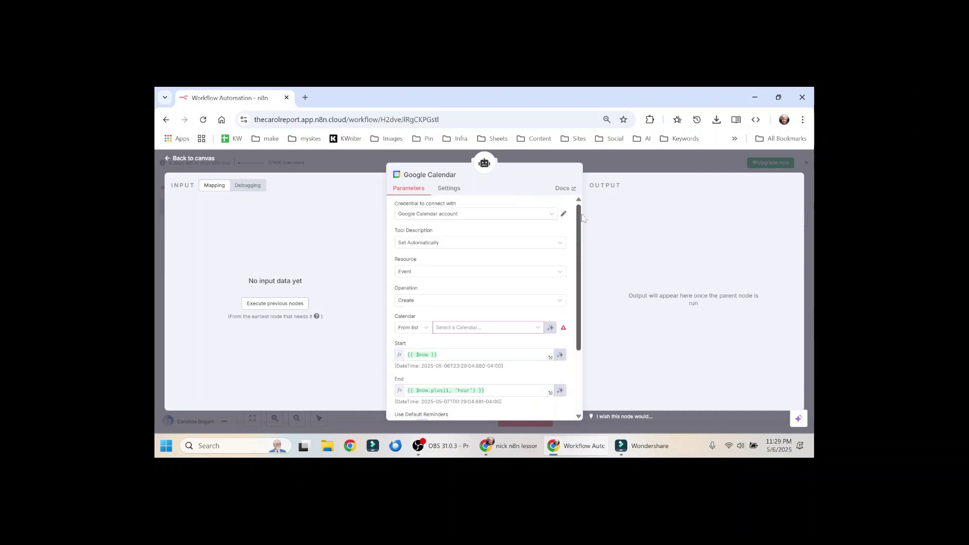
{"action": "left_click", "coordinate": [552, 217]}
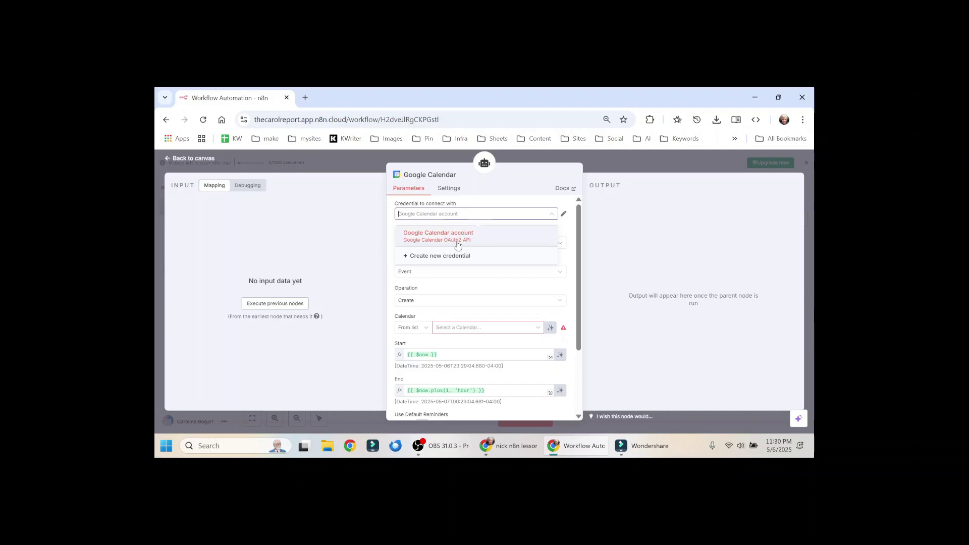
{"action": "left_click", "coordinate": [572, 228]}
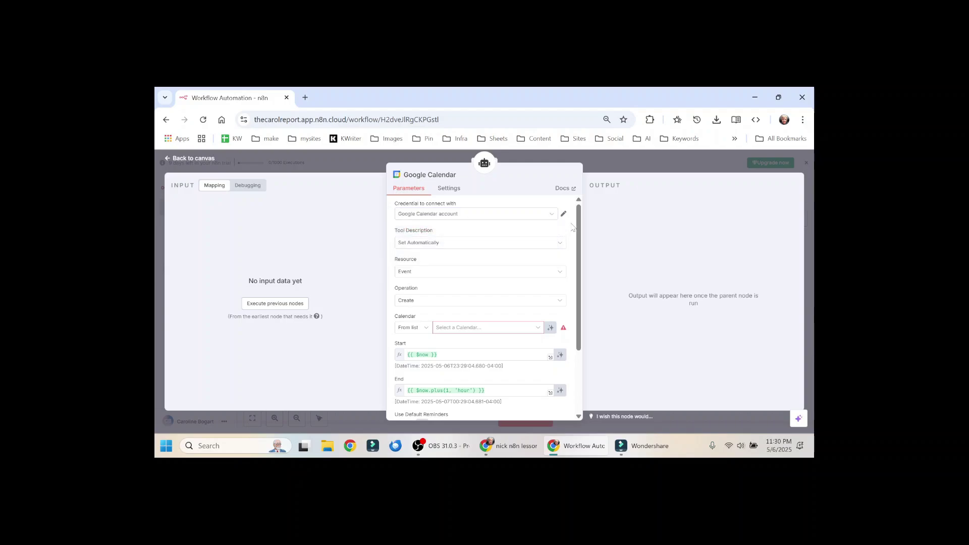
- Look through the available calendars and let the model define the Google Calendar tool's Calendar parameter
{"action": "scroll", "coordinate": [565, 243], "scroll_direction": "down", "scroll_amount": 2}
{"action": "left_click", "coordinate": [538, 258]}
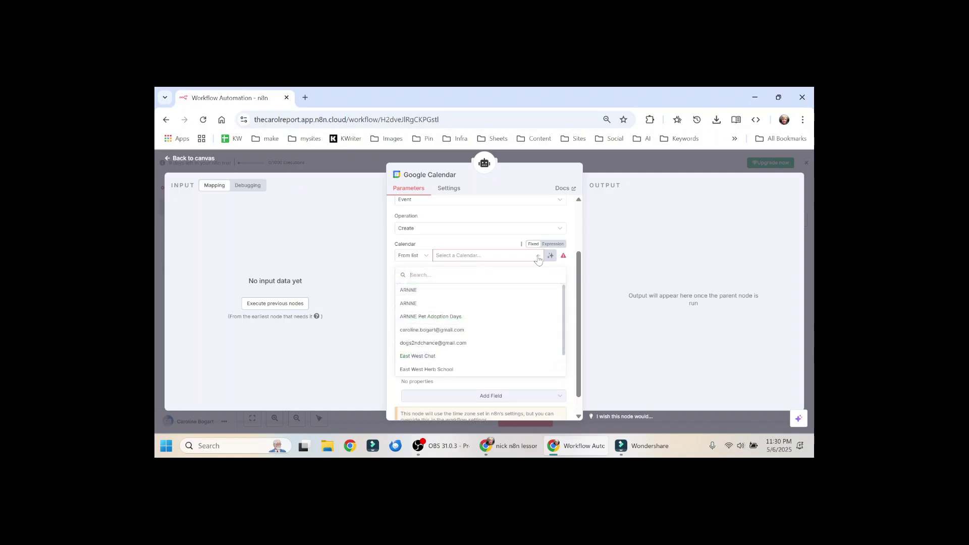
{"action": "scroll", "coordinate": [564, 297], "scroll_direction": "down", "scroll_amount": 2}
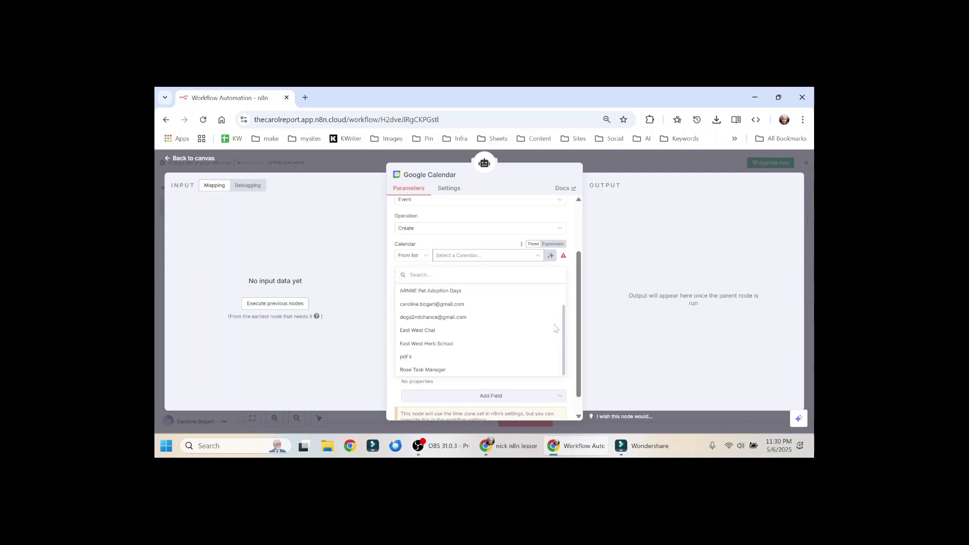
{"action": "left_click", "coordinate": [568, 265]}
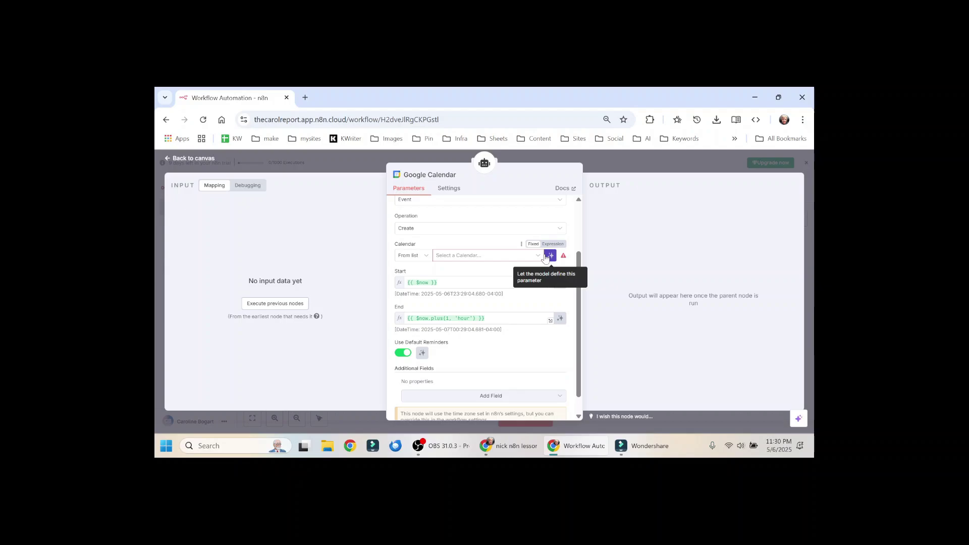
{"action": "left_click", "coordinate": [549, 255]}
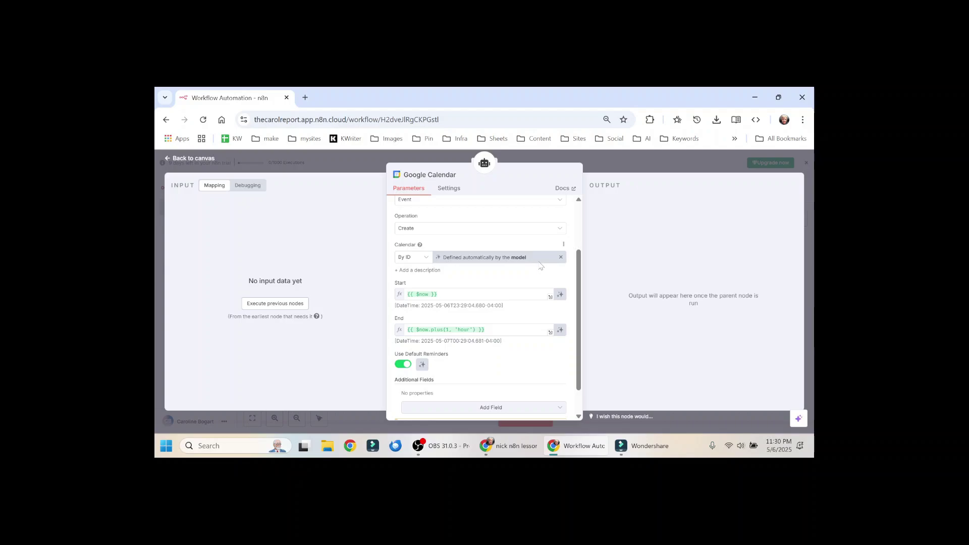
- Let the model define the Google Calendar tool's Start and End parameters, and save the workflow
{"action": "scroll", "coordinate": [540, 266], "scroll_direction": "down", "scroll_amount": 1}
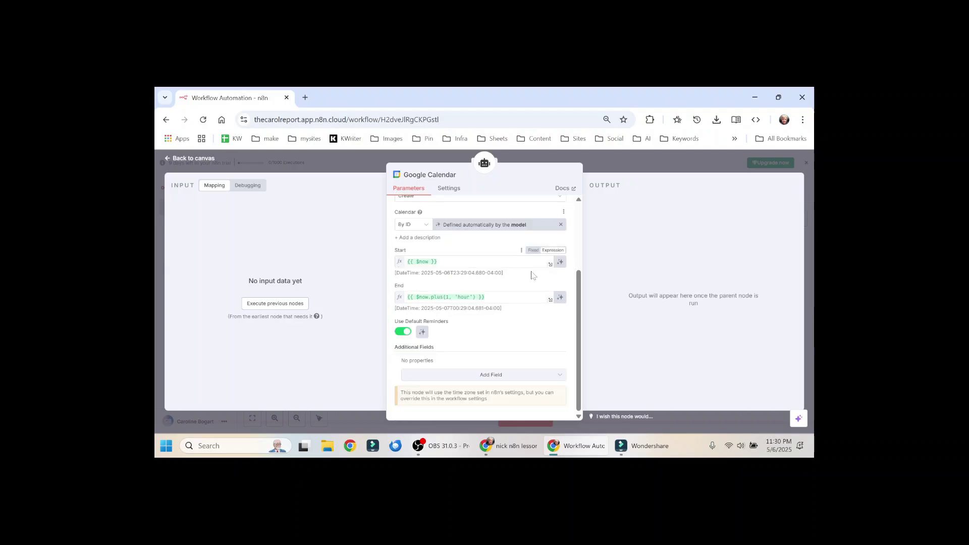
{"action": "left_click", "coordinate": [560, 261]}
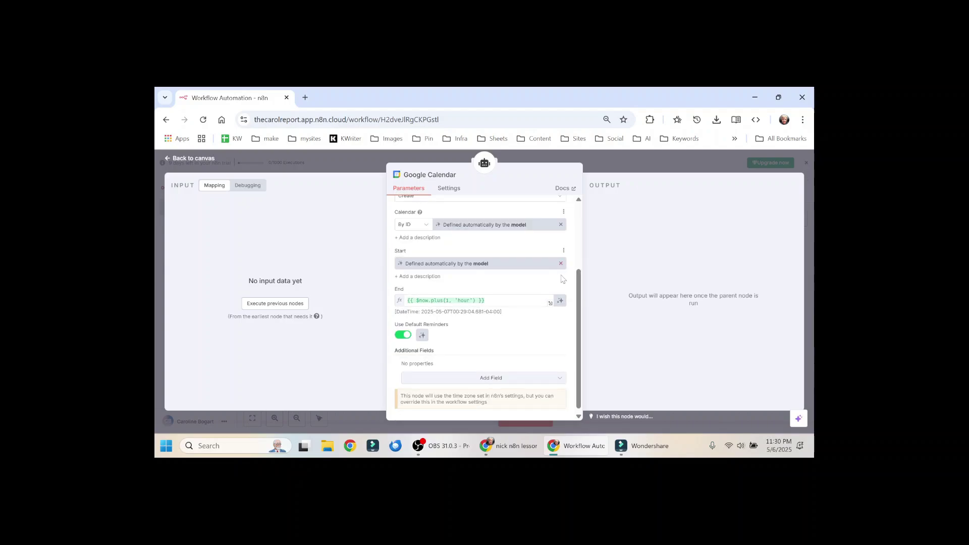
{"action": "left_click", "coordinate": [560, 301]}
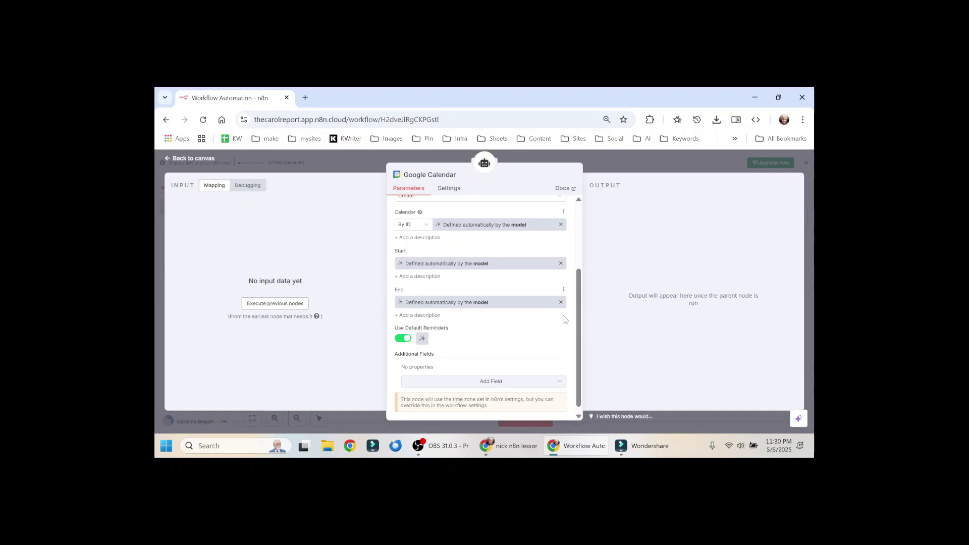
{"action": "scroll", "coordinate": [509, 337], "scroll_direction": "down", "scroll_amount": 1}
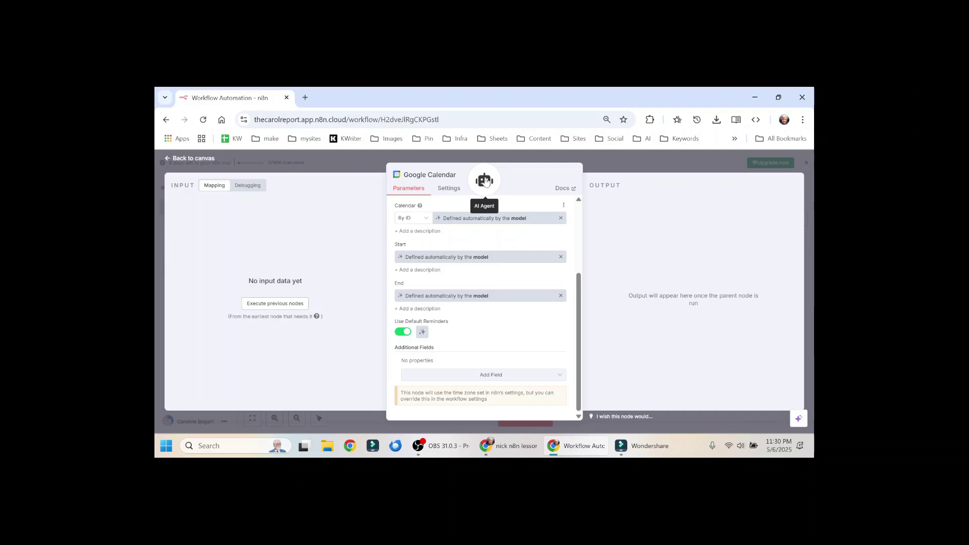
{"action": "left_click", "coordinate": [485, 180]}
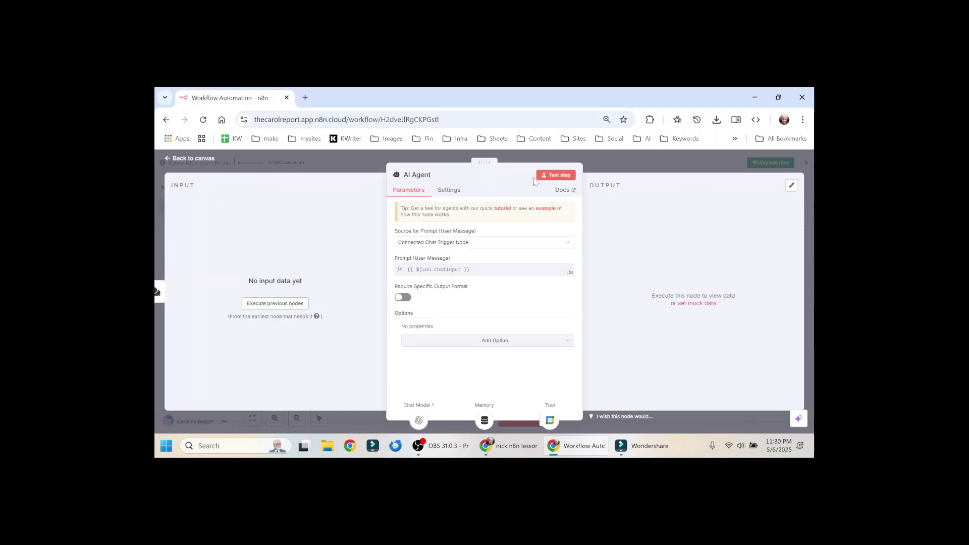
{"action": "left_click", "coordinate": [606, 161]}
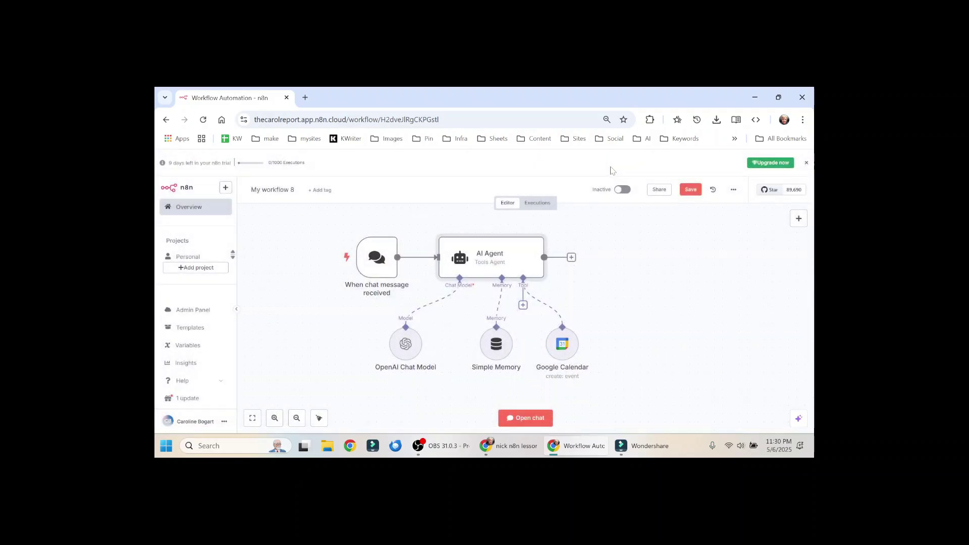
{"action": "left_click", "coordinate": [690, 189]}
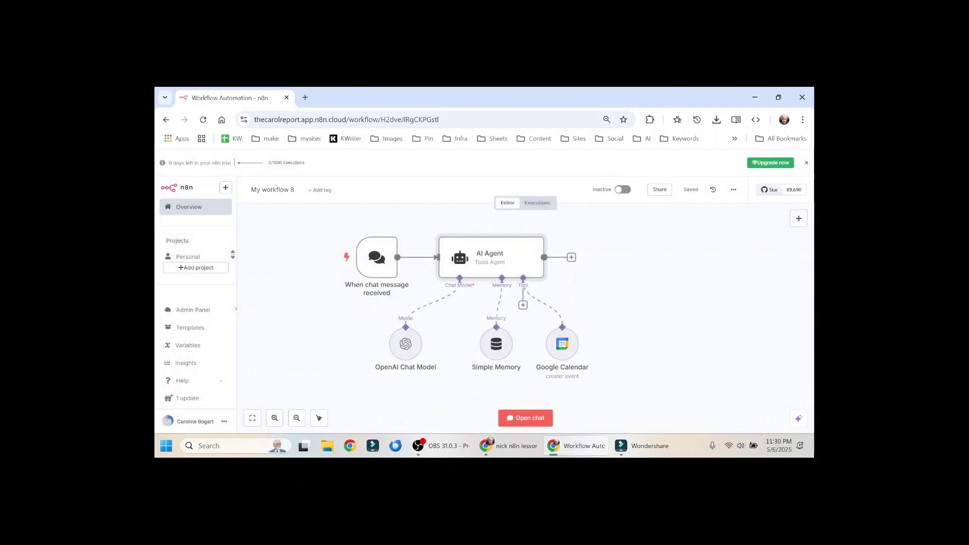
- Test the workflow in the chat with the message "what's on my schedule tomrrow"
{"action": "left_click", "coordinate": [526, 417]}
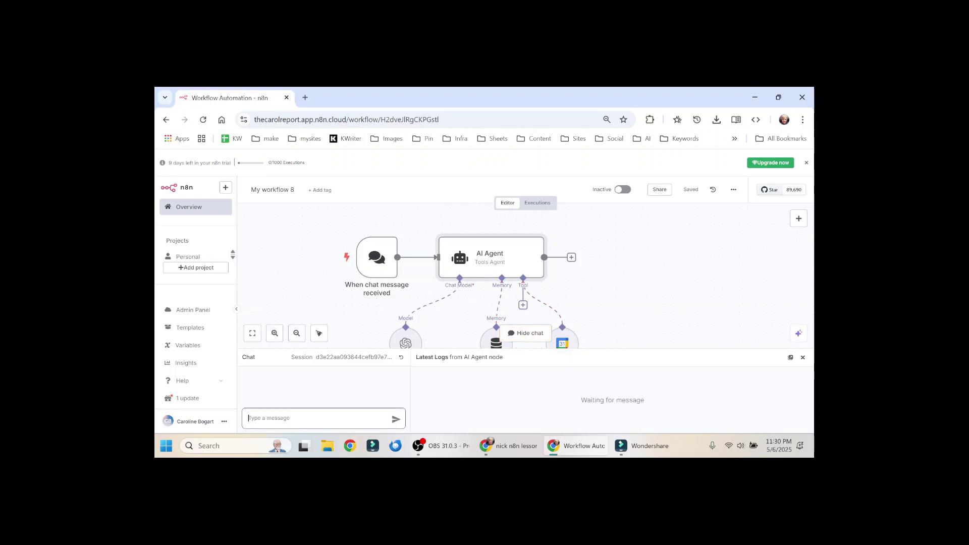
{"action": "type", "text": "what's on my schedule tomrrow"}
{"action": "key", "text": "Return"}
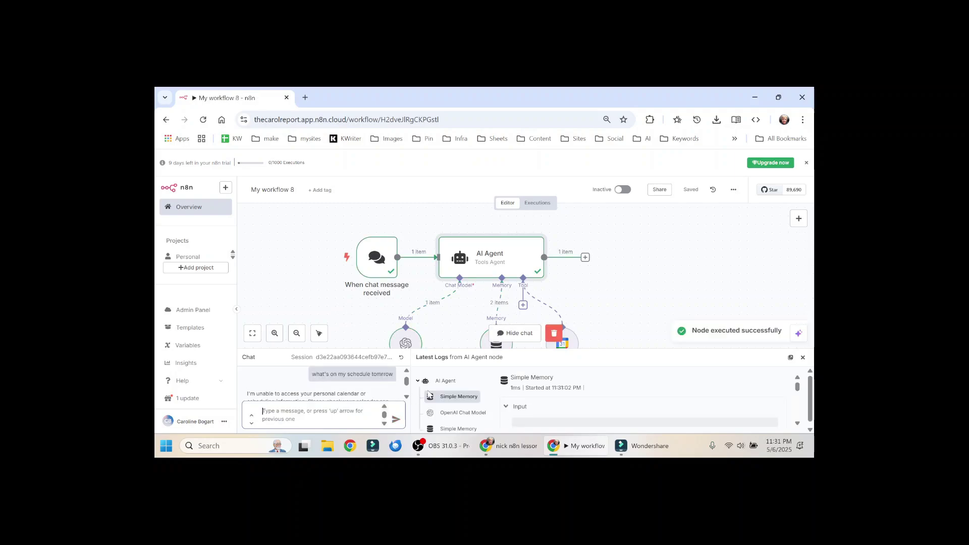
- Reopen the Google Calendar tool from the AI Agent and remove the automatic model definition from its Calendar parameter
{"action": "double_click", "coordinate": [491, 258]}
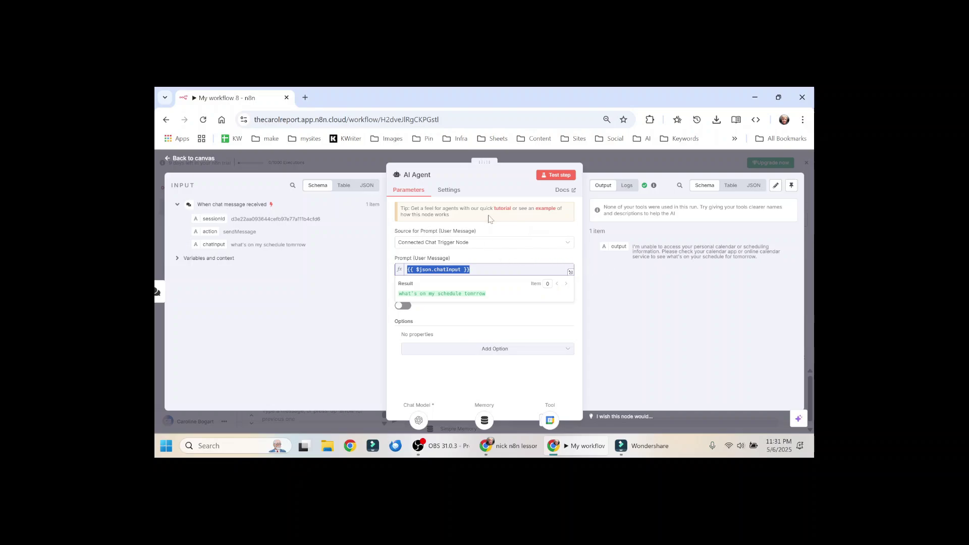
{"action": "left_click", "coordinate": [551, 422]}
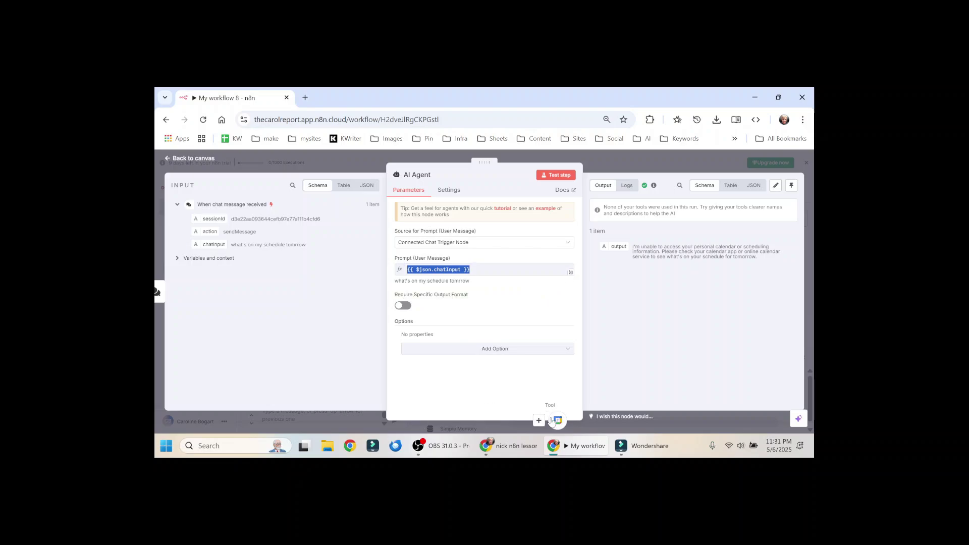
{"action": "left_click", "coordinate": [558, 421]}
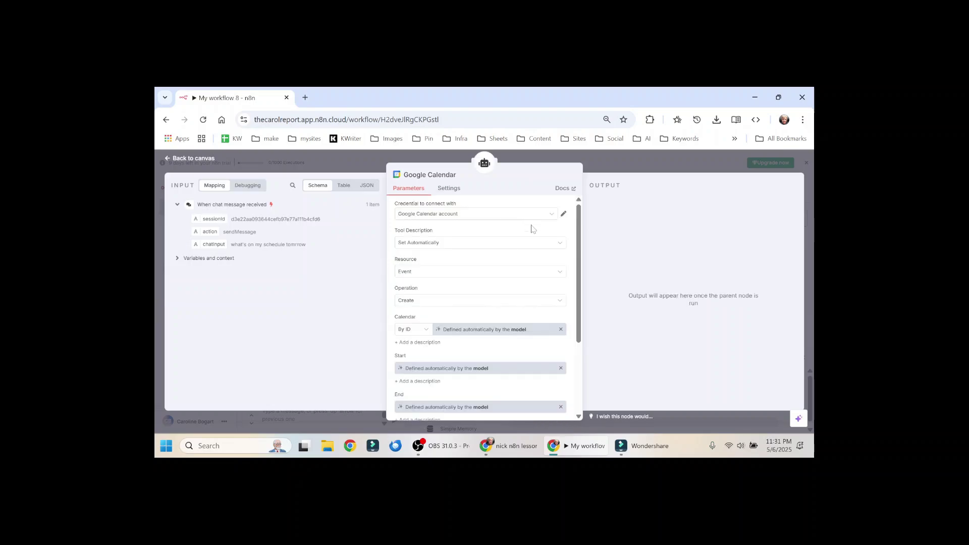
{"action": "scroll", "coordinate": [538, 239], "scroll_direction": "down", "scroll_amount": 2}
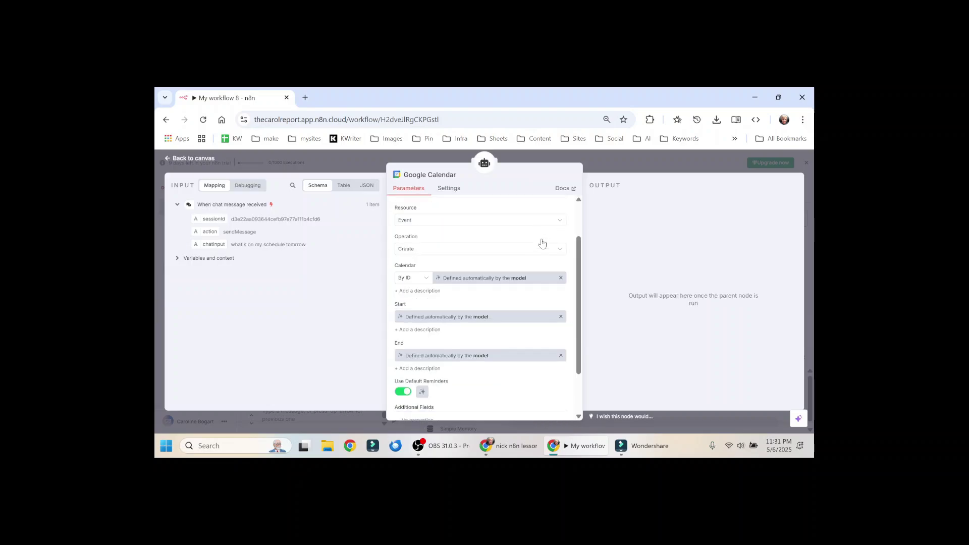
{"action": "left_click", "coordinate": [560, 278]}
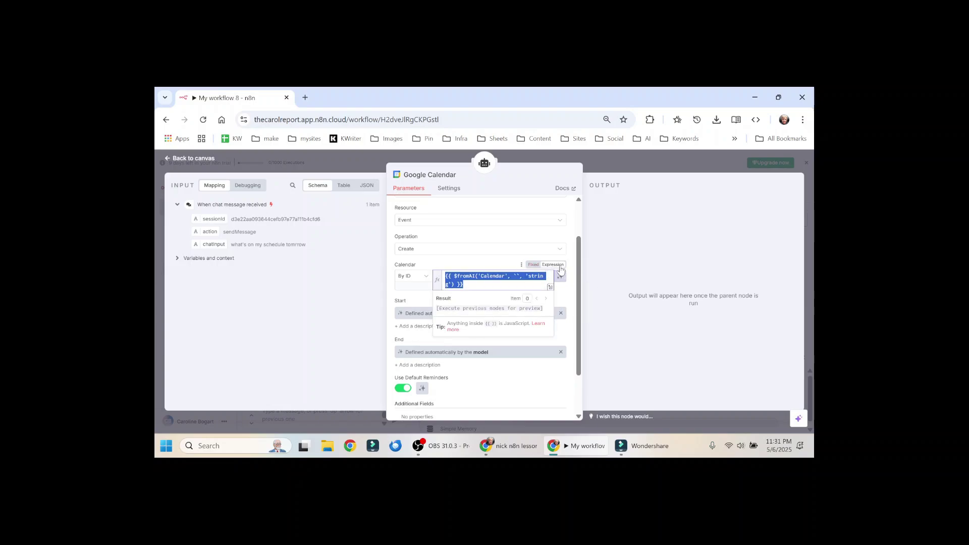
{"action": "left_click", "coordinate": [463, 284]}
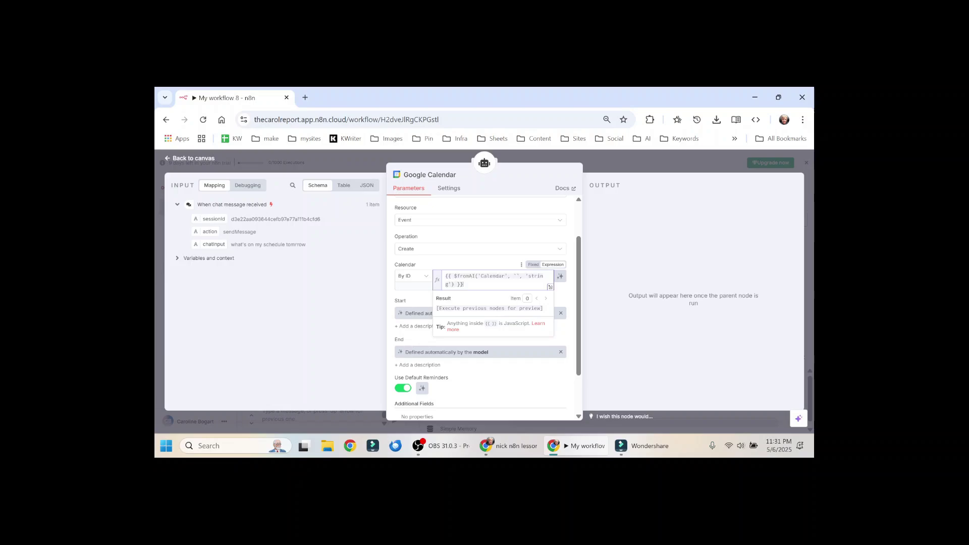
{"action": "left_click_drag", "start_coordinate": [463, 284], "coordinate": [445, 276]}
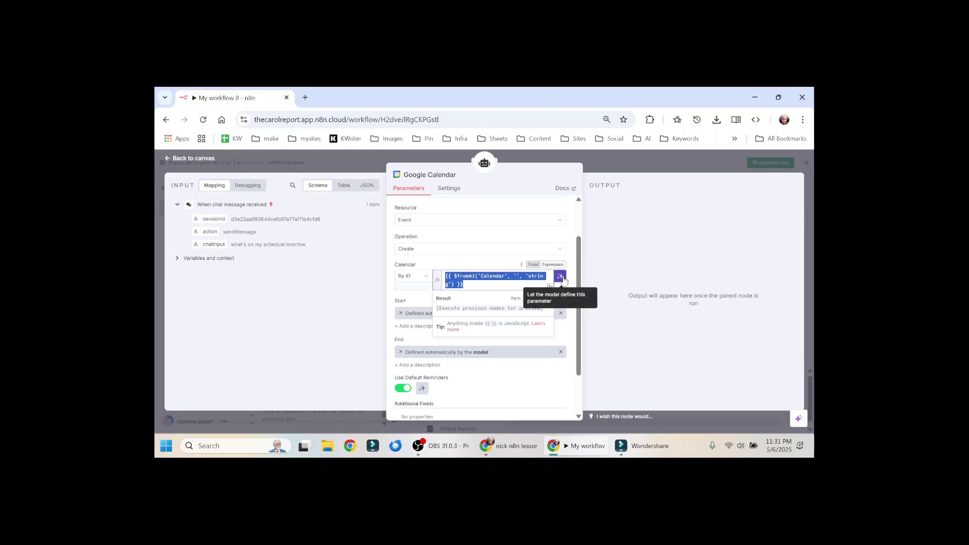
- Reset the Calendar value and select the owner's personal Gmail calendar from the list
{"action": "left_click", "coordinate": [504, 262]}
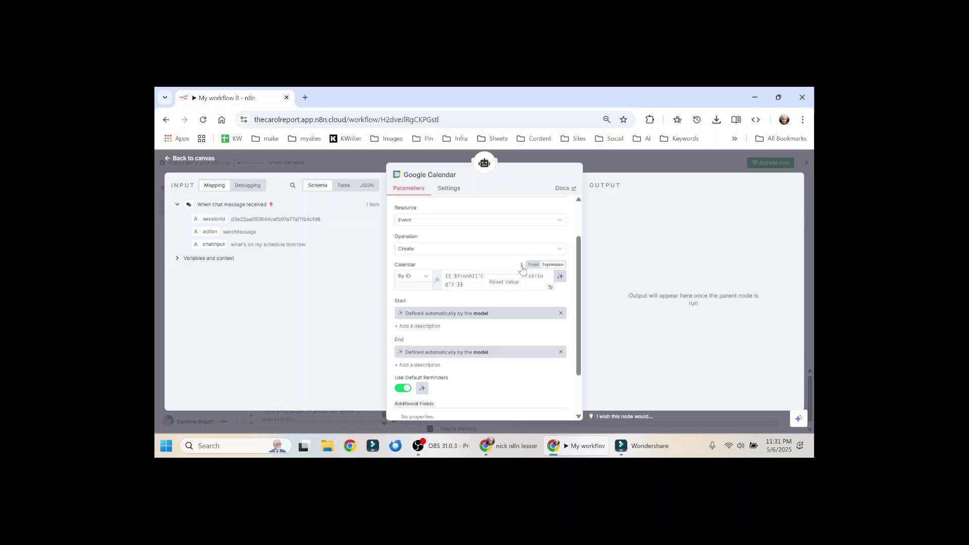
{"action": "left_click", "coordinate": [532, 265]}
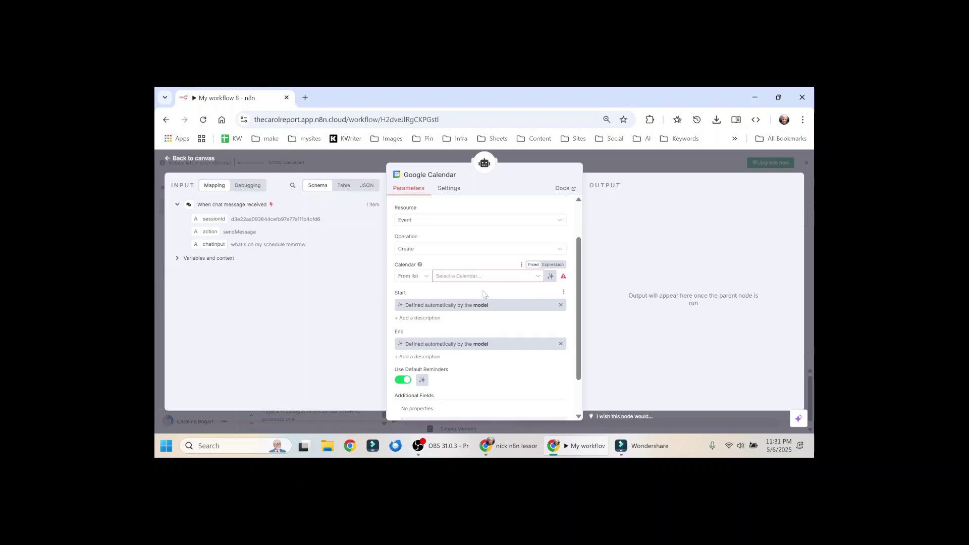
{"action": "left_click", "coordinate": [467, 277]}
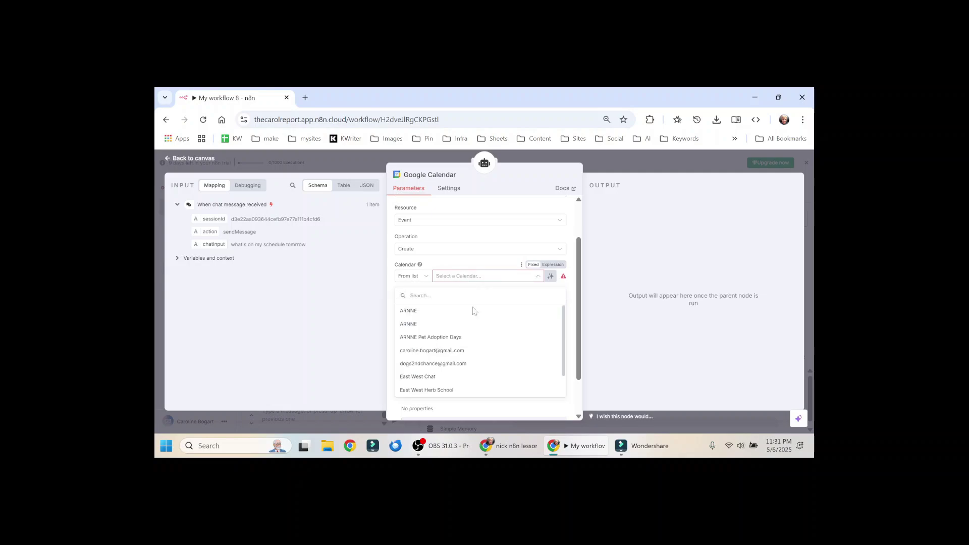
{"action": "left_click", "coordinate": [467, 353]}
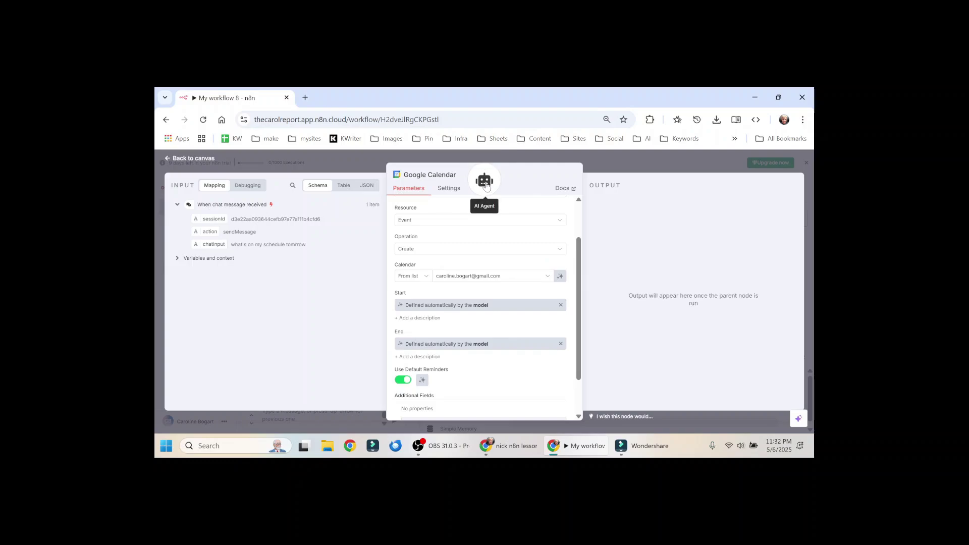
- Rerun the AI Agent as a test step and return to the workflow canvas
{"action": "left_click", "coordinate": [485, 181]}
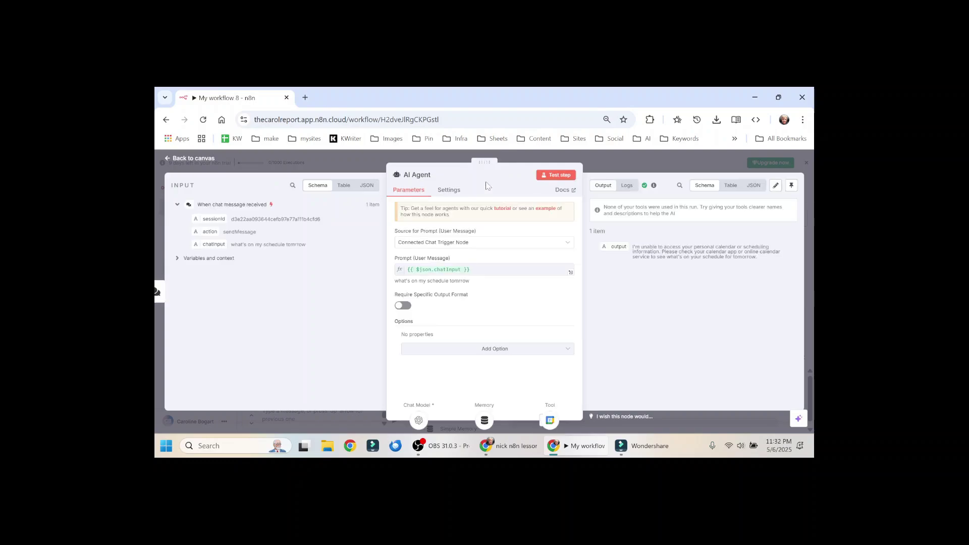
{"action": "left_click", "coordinate": [555, 174]}
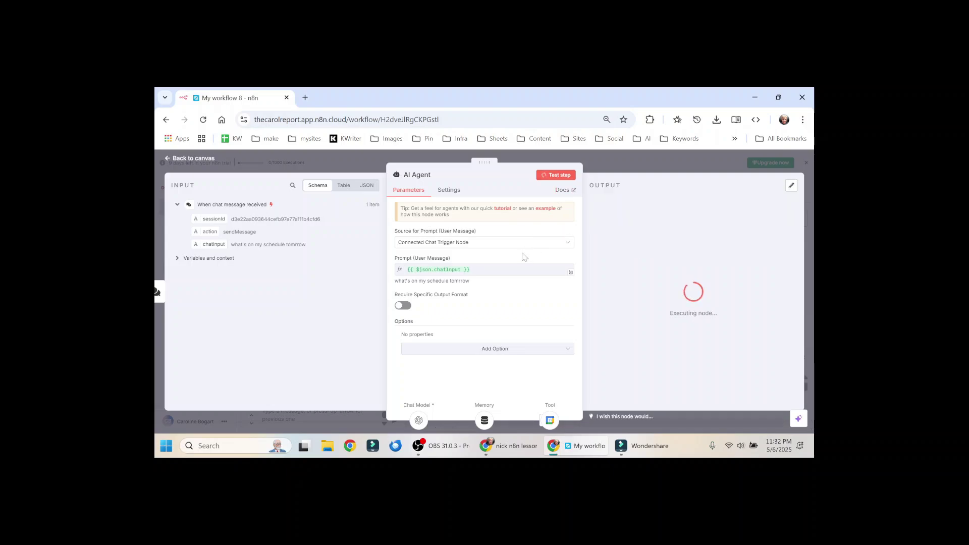
{"action": "left_click", "coordinate": [593, 163]}
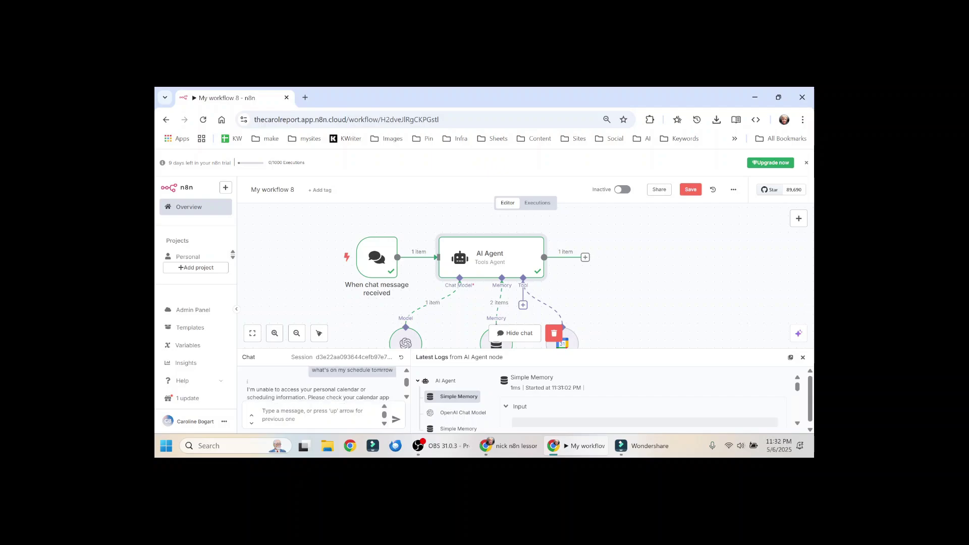
- Resend the earlier question "what's on my schedule tomrrow" in the chat and read the agent's reply
{"action": "scroll", "coordinate": [327, 389], "scroll_direction": "up", "scroll_amount": 3}
{"action": "triple_click", "coordinate": [353, 383]}
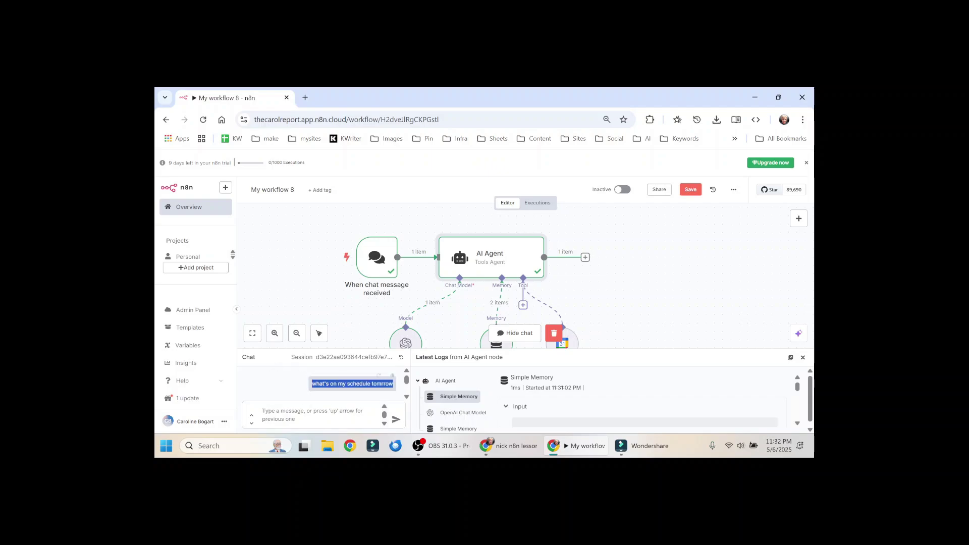
{"action": "mouse_move", "coordinate": [303, 446]}
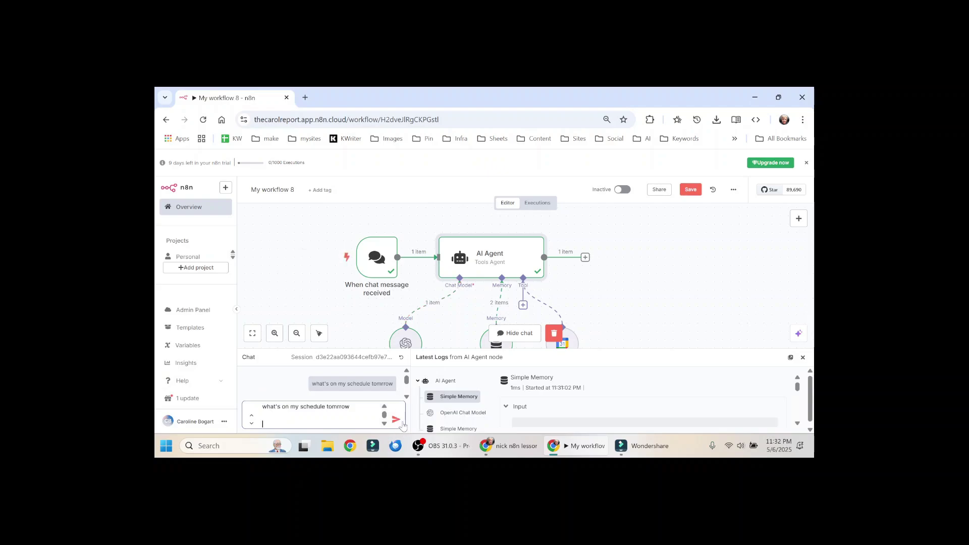
{"action": "left_click", "coordinate": [398, 419]}
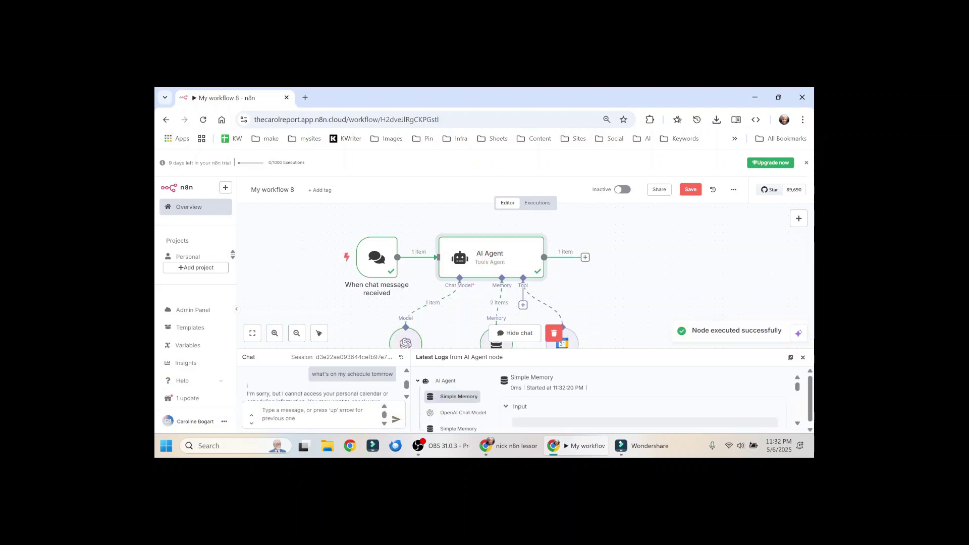
{"action": "scroll", "coordinate": [378, 392], "scroll_direction": "down", "scroll_amount": 2}
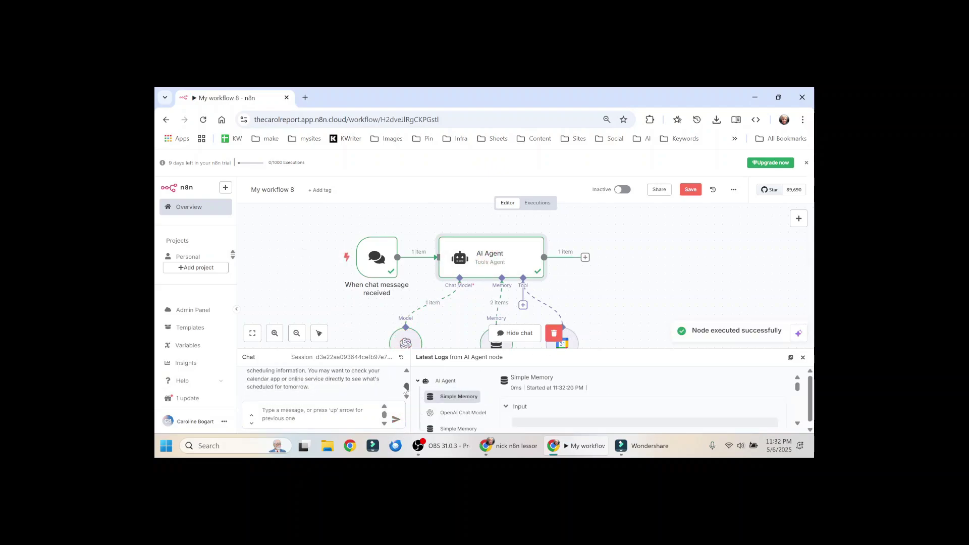
- Inspect the parameters and run data of the AI Agent's OpenAI Chat Model and Simple Memory nodes
{"action": "double_click", "coordinate": [497, 260]}
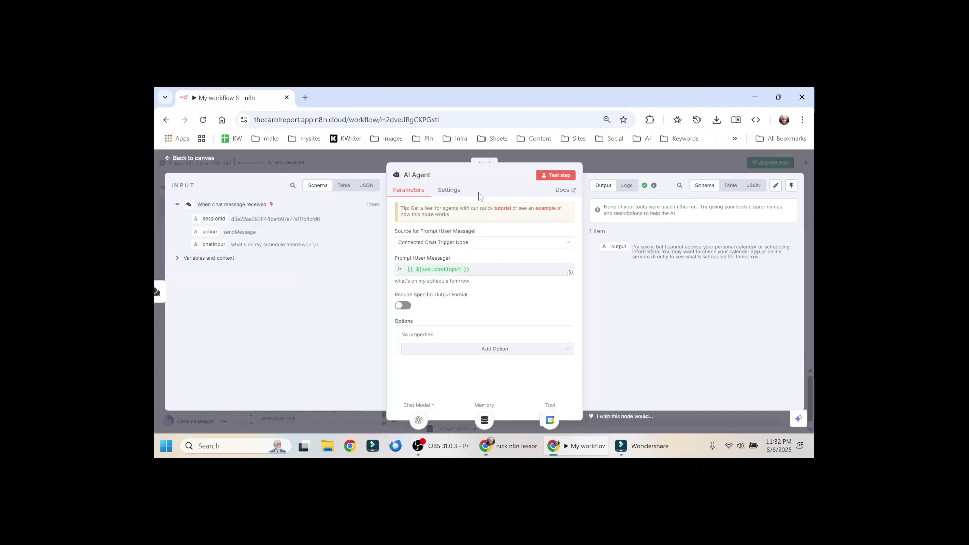
{"action": "left_click", "coordinate": [419, 420]}
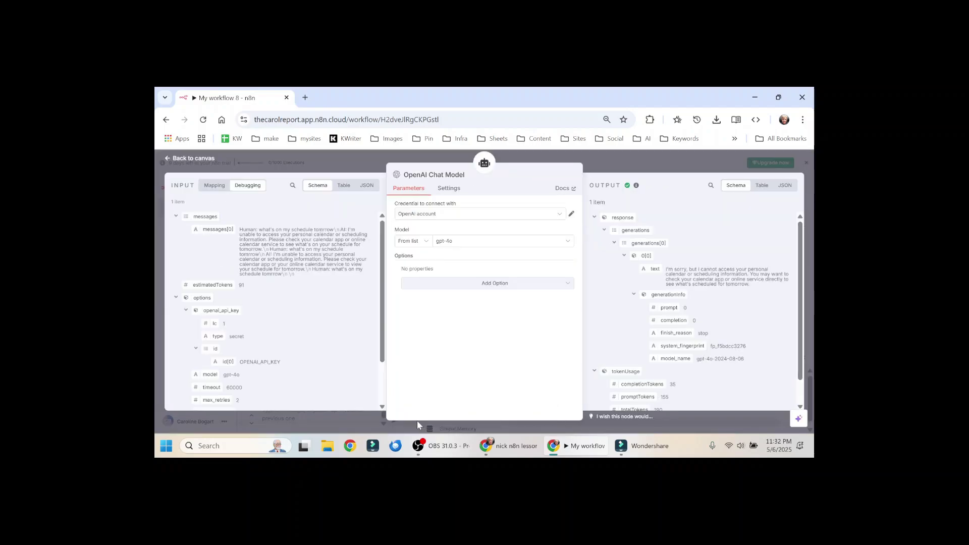
{"action": "left_click", "coordinate": [483, 171]}
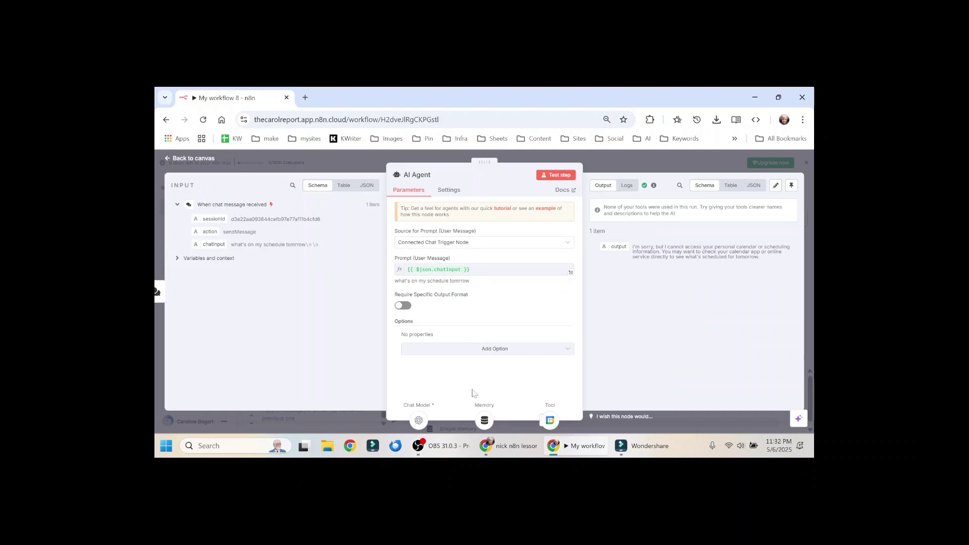
{"action": "left_click", "coordinate": [482, 421]}
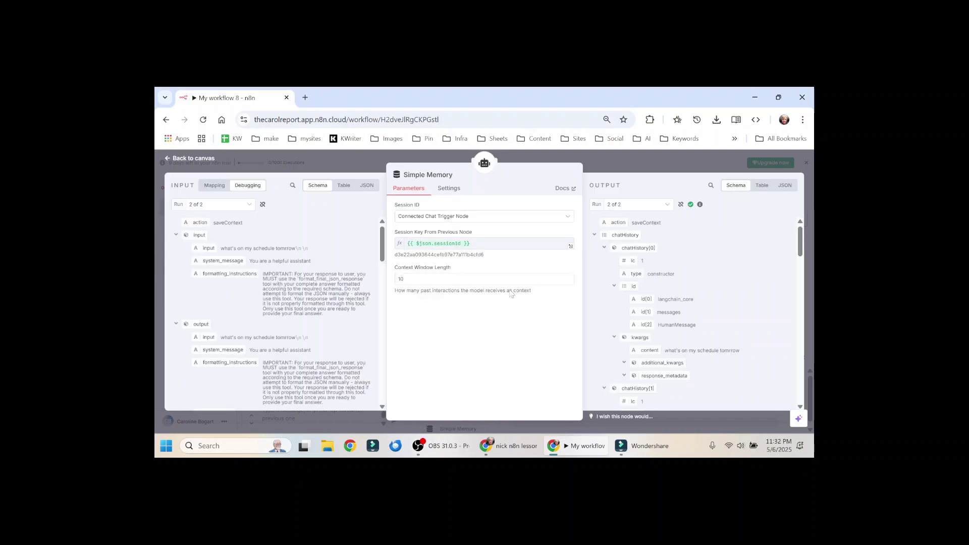
- Create a new Google Calendar credential for the agent's calendar tool and authorize n8n.cloud with the owner's personal Google account
{"action": "left_click", "coordinate": [482, 174]}
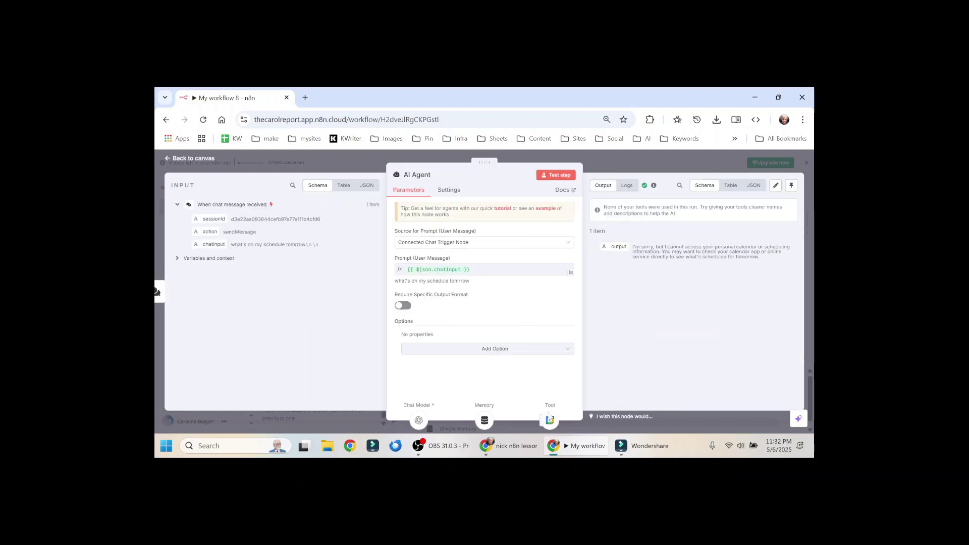
{"action": "left_click", "coordinate": [550, 420]}
{"action": "left_click", "coordinate": [549, 214]}
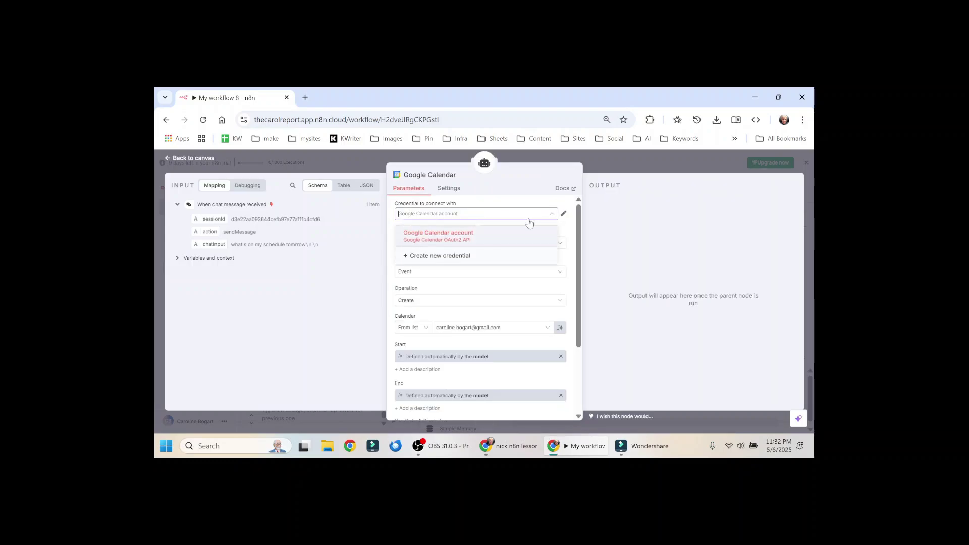
{"action": "left_click", "coordinate": [462, 253]}
{"action": "left_click", "coordinate": [399, 222]}
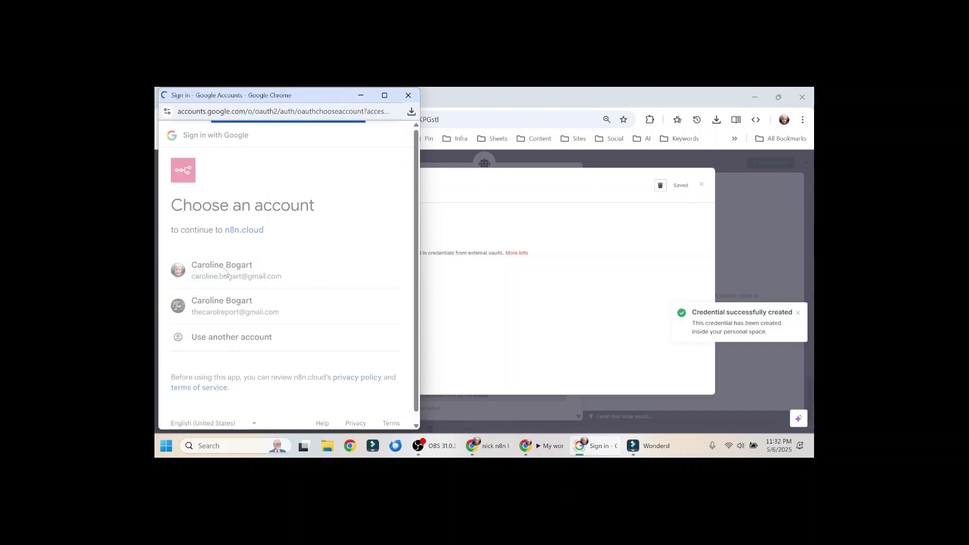
{"action": "scroll", "coordinate": [376, 404], "scroll_direction": "down", "scroll_amount": 2}
{"action": "left_click", "coordinate": [362, 379]}
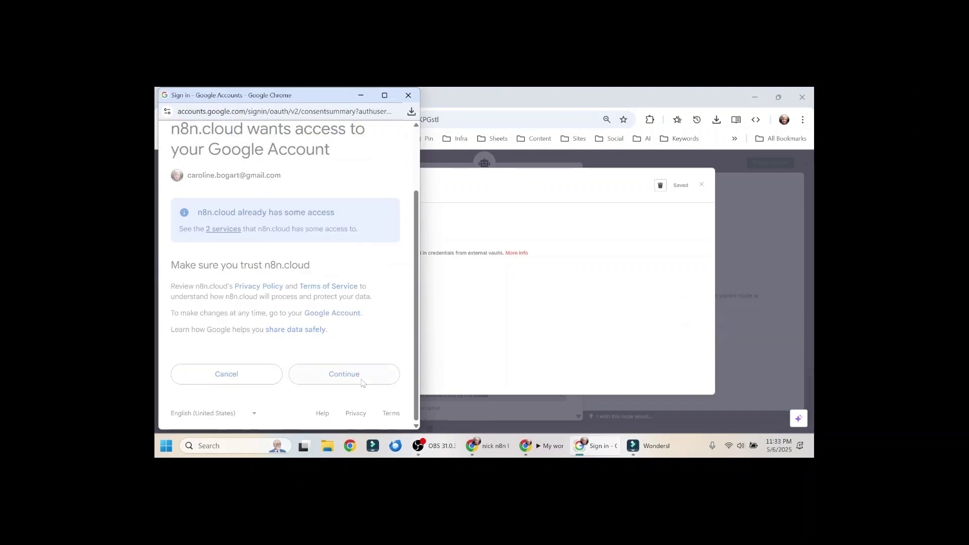
{"action": "left_click", "coordinate": [408, 95]}
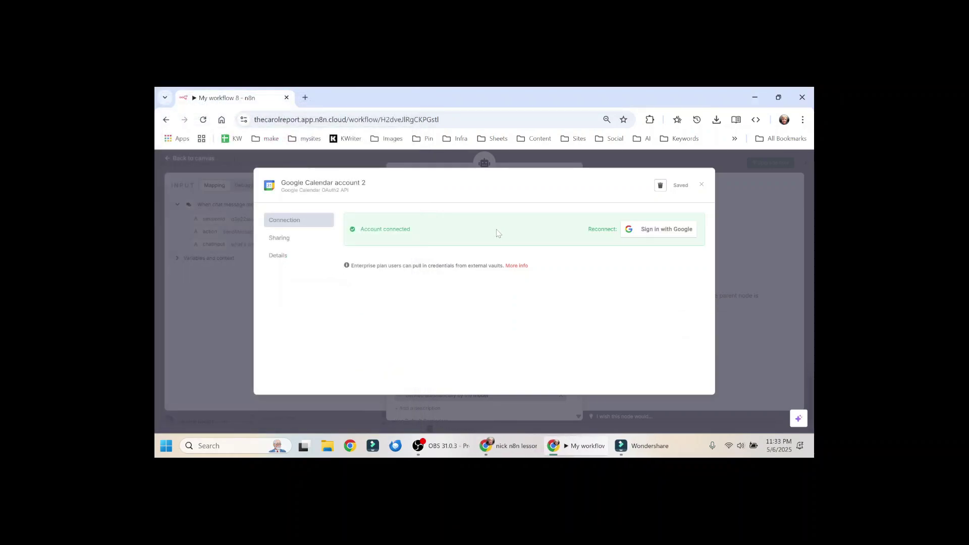
{"action": "left_click", "coordinate": [701, 185]}
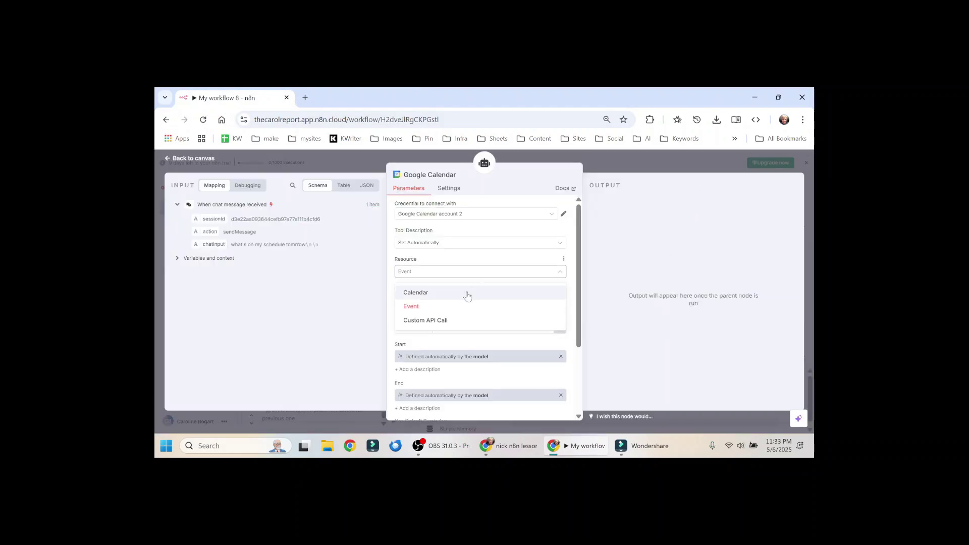
- Set the Google Calendar tool's resource to Calendar, with Start Time and End Time both defined automatically by the model
{"action": "left_click", "coordinate": [465, 290]}
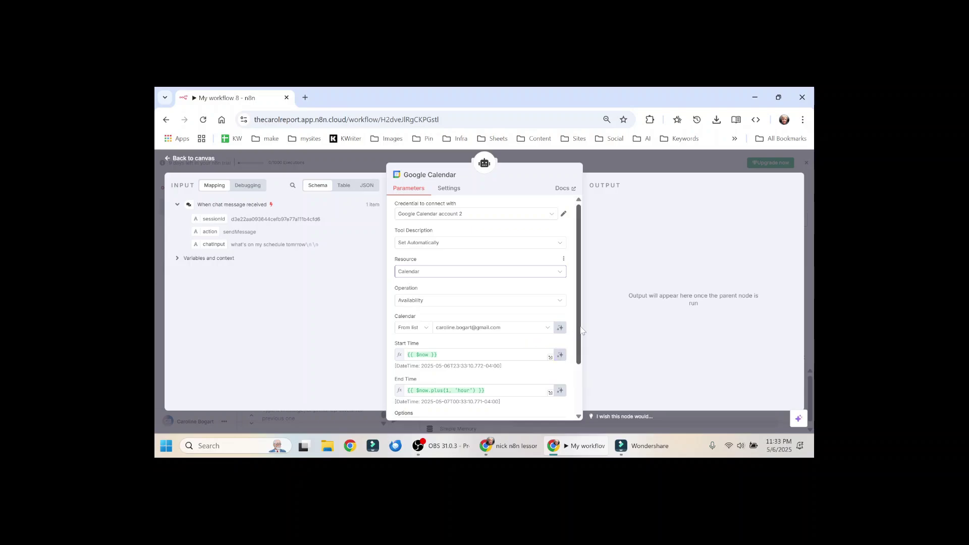
{"action": "scroll", "coordinate": [568, 336], "scroll_direction": "down", "scroll_amount": 1}
{"action": "left_click", "coordinate": [561, 321]}
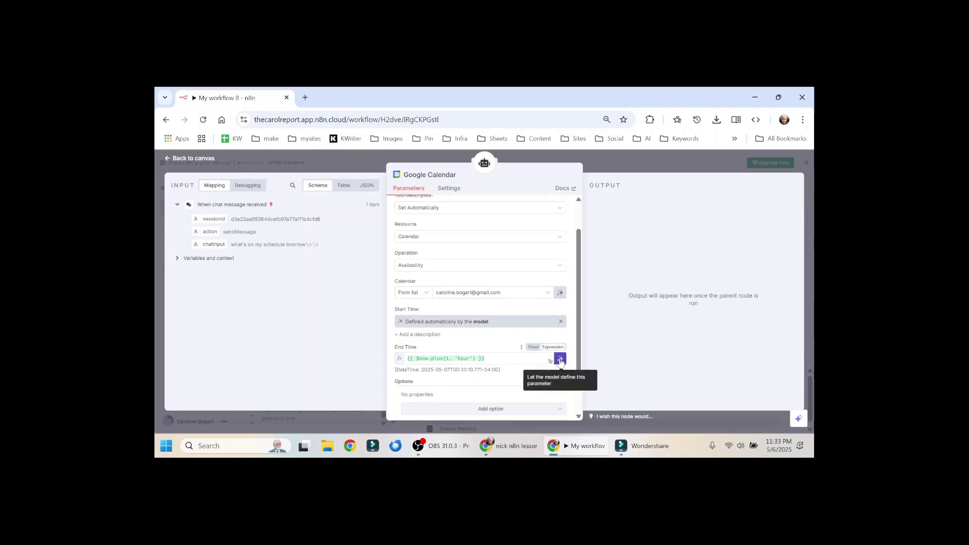
{"action": "left_click", "coordinate": [560, 358]}
{"action": "scroll", "coordinate": [583, 346], "scroll_direction": "down", "scroll_amount": 1}
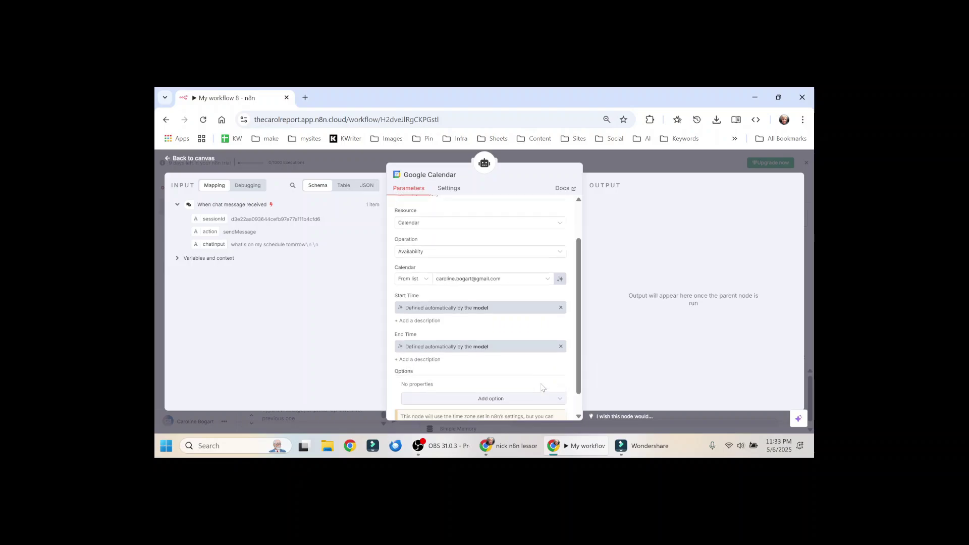
{"action": "left_click", "coordinate": [597, 163]}
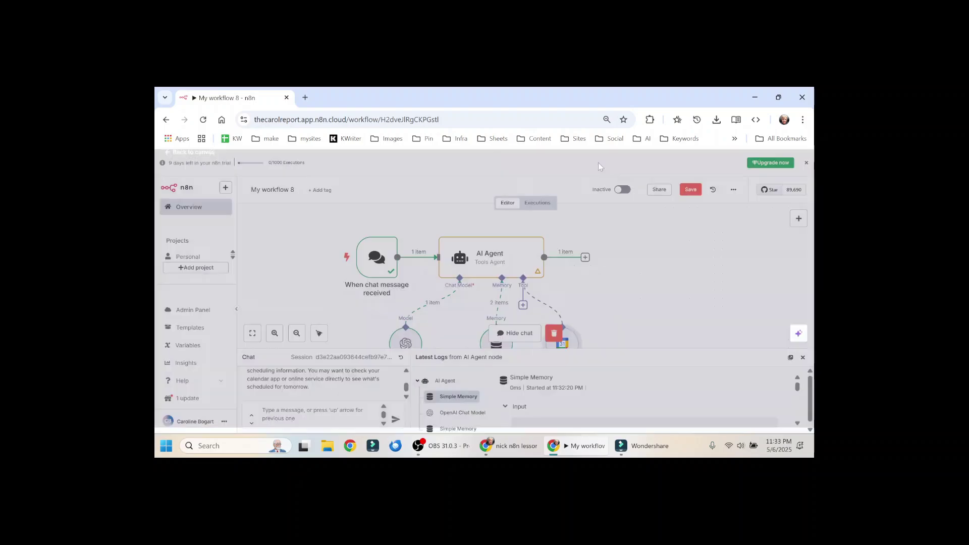
- Save the workflow and resend the earlier question "what's on my schedule tomrrow" in the chat
{"action": "left_click", "coordinate": [689, 190]}
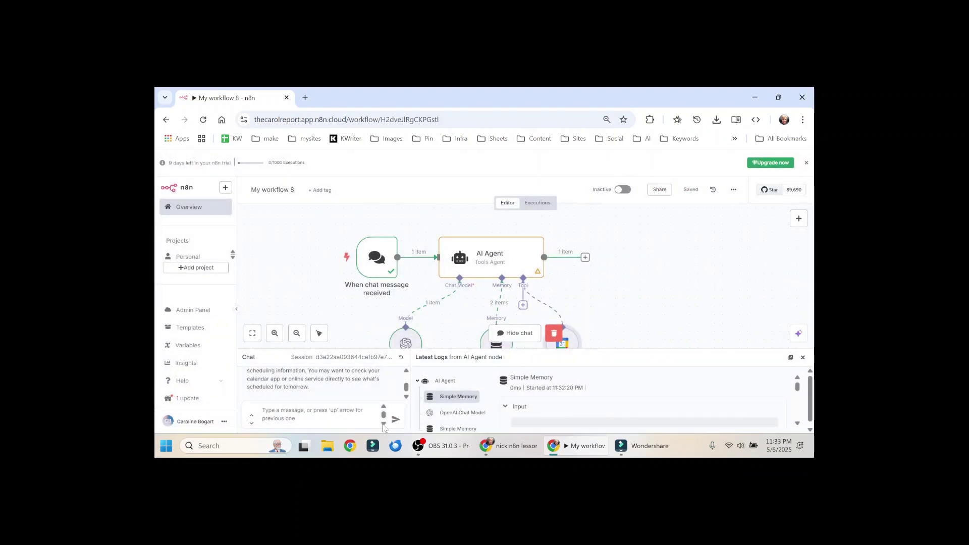
{"action": "left_click", "coordinate": [517, 333]}
{"action": "left_click", "coordinate": [515, 418]}
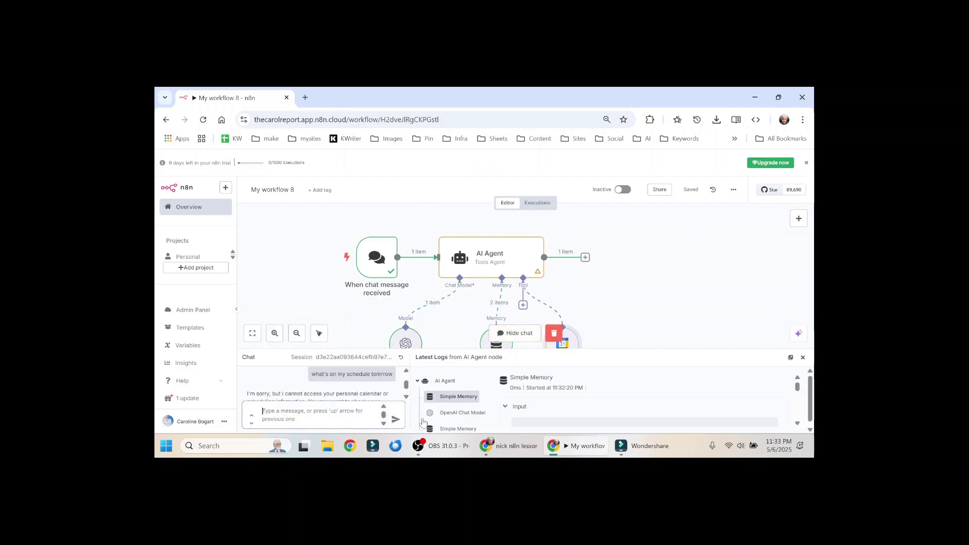
{"action": "key", "text": "Up"}
{"action": "key", "text": "Return"}
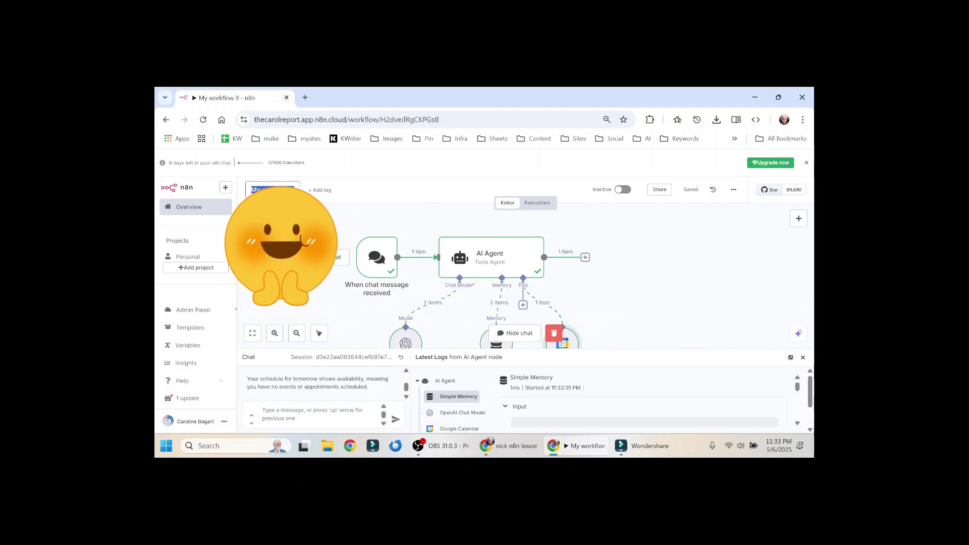
- Rename the workflow "lesson 7"
{"action": "type", "text": "lesson 7"}
{"action": "key", "text": "Return"}
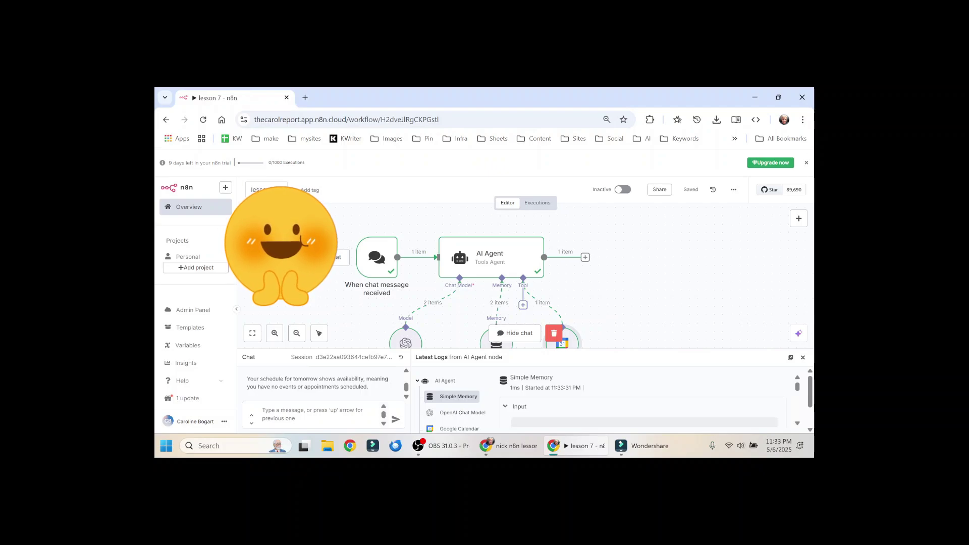